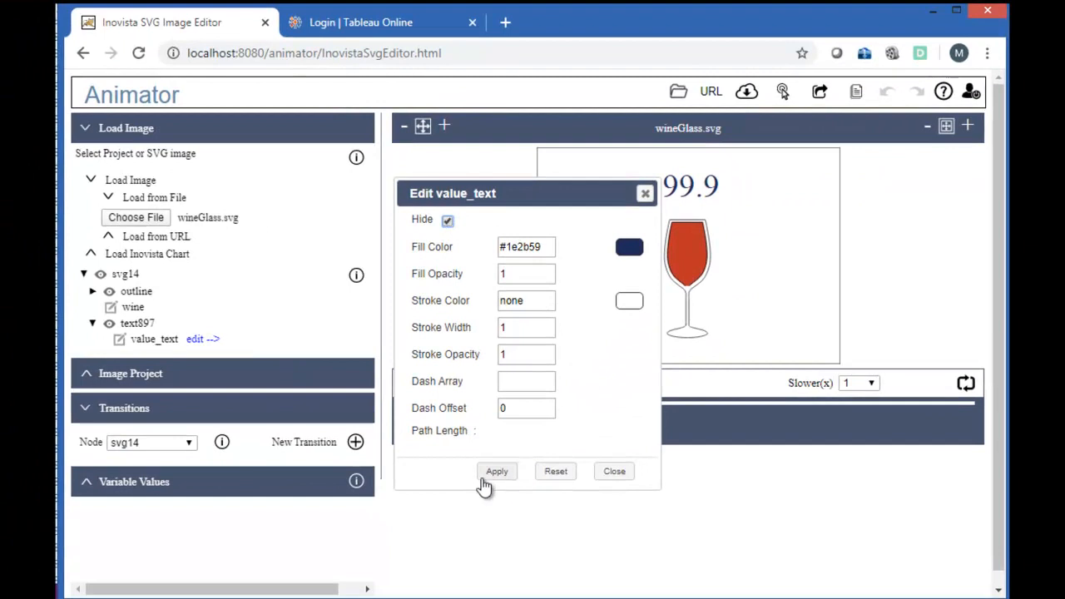
Step: Apply the hidden setting to the value_text element and close its edit dialog
click(492, 472)
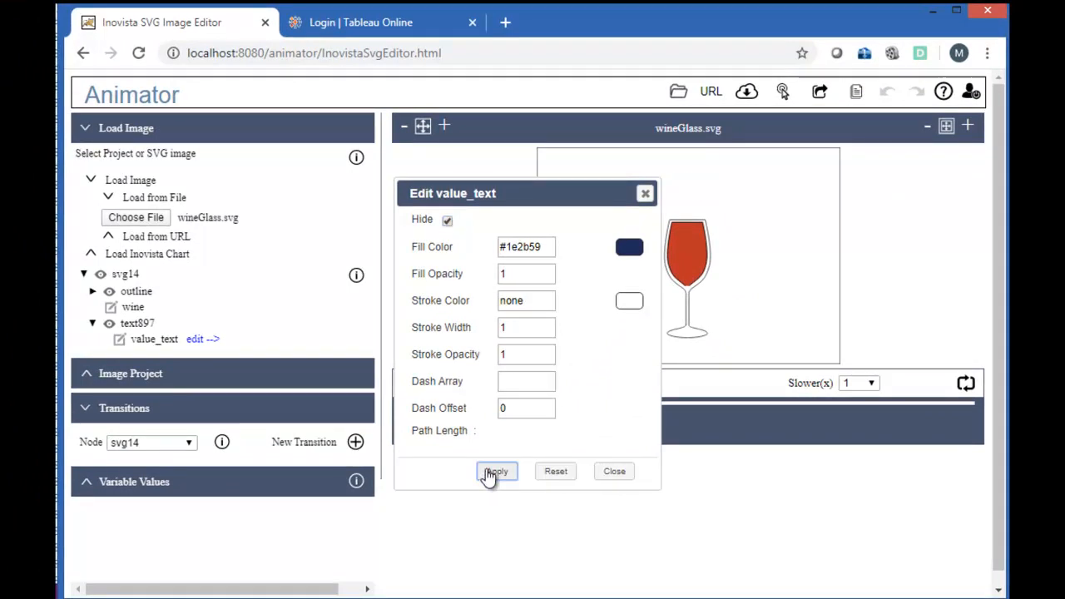
click(621, 474)
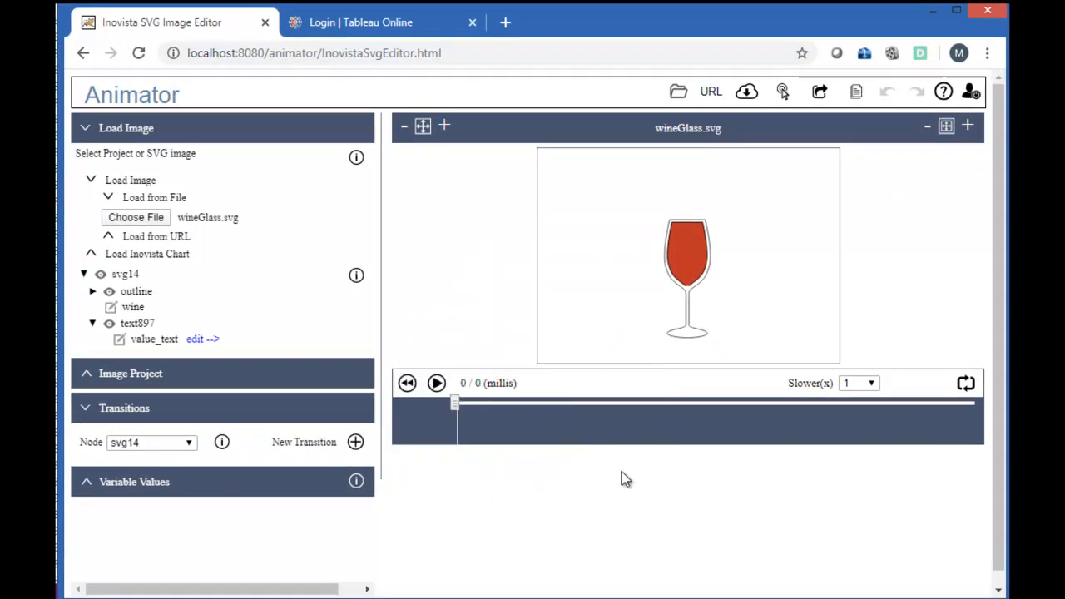
Step: Select the wine element, hide it, apply the setting and close its edit dialog
click(688, 266)
click(135, 308)
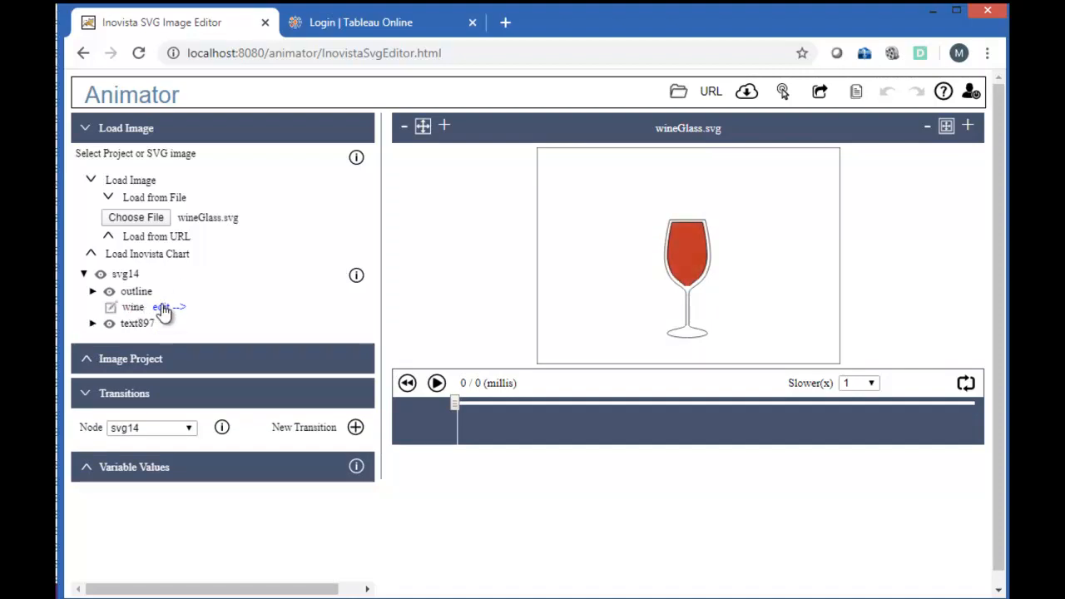
click(164, 308)
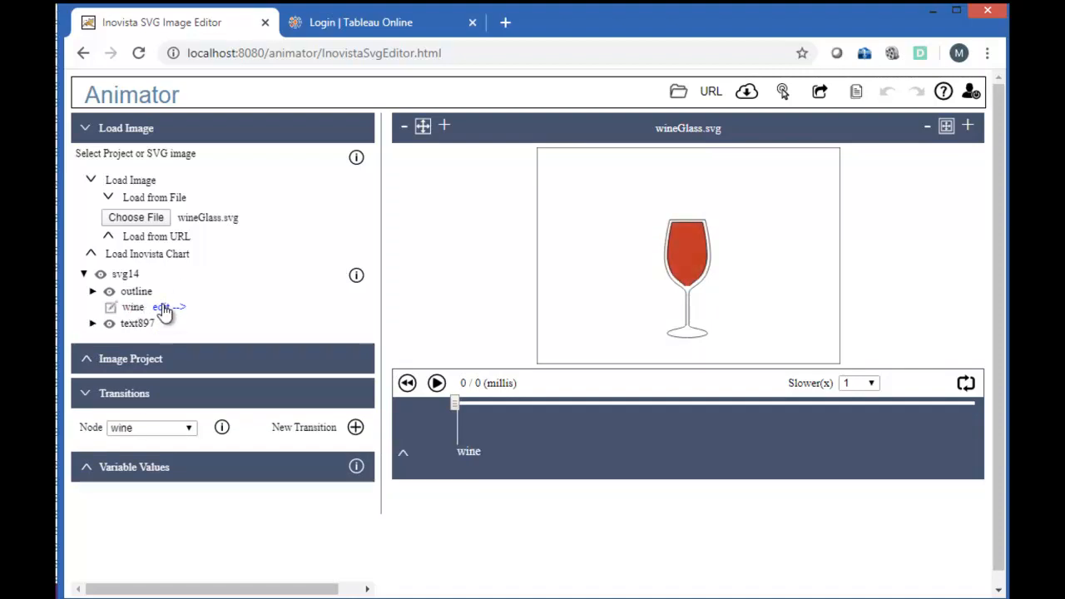
click(114, 311)
click(447, 221)
click(499, 473)
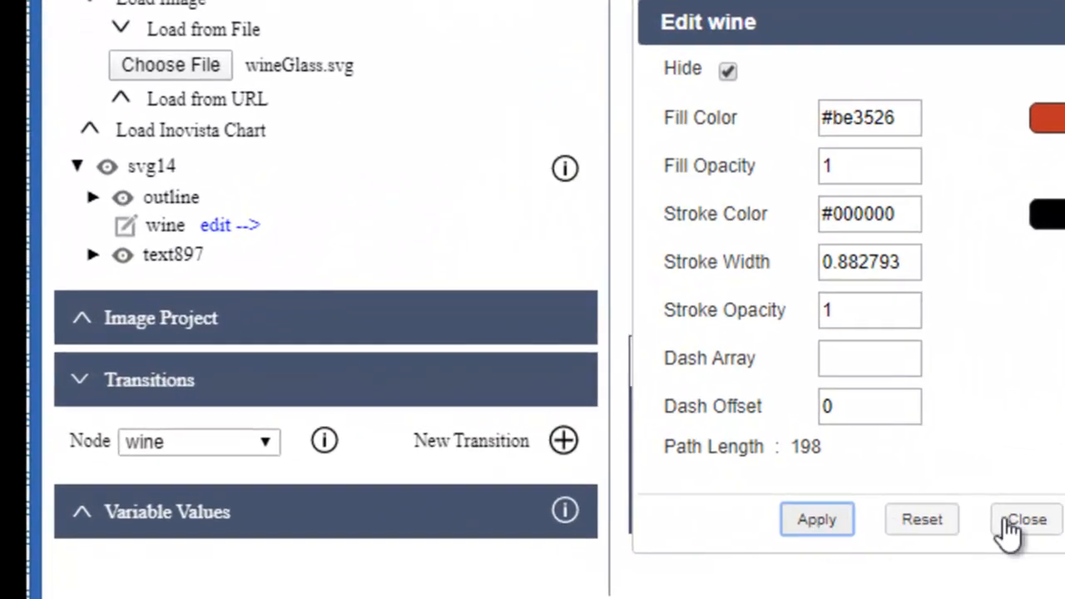
click(1010, 525)
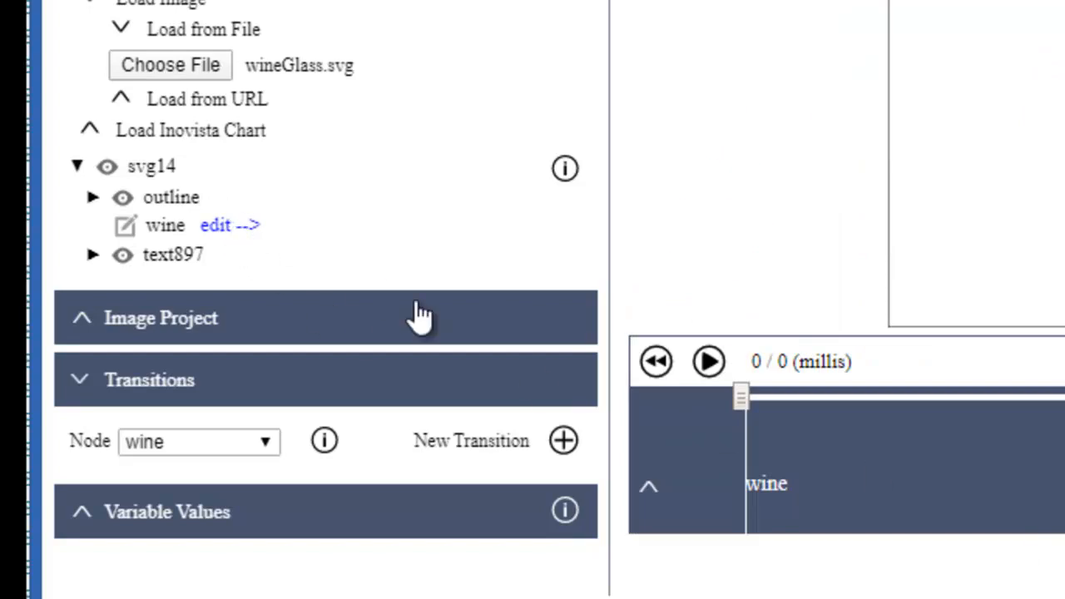
Step: Add a combination transition to the wine node with a duration of 0 ms and a delay of 1000 ms
click(565, 442)
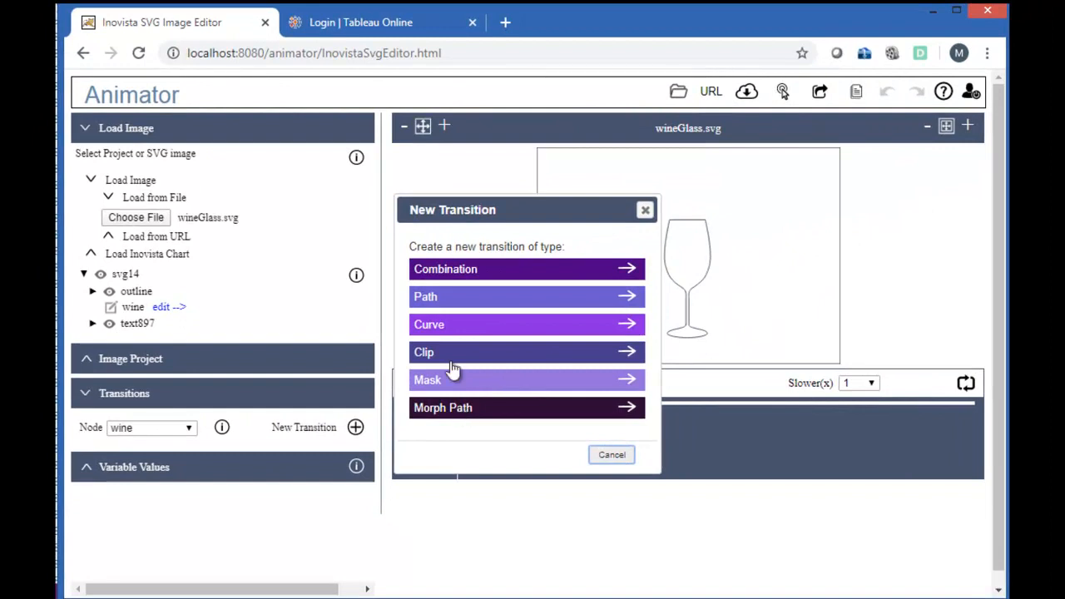
click(443, 273)
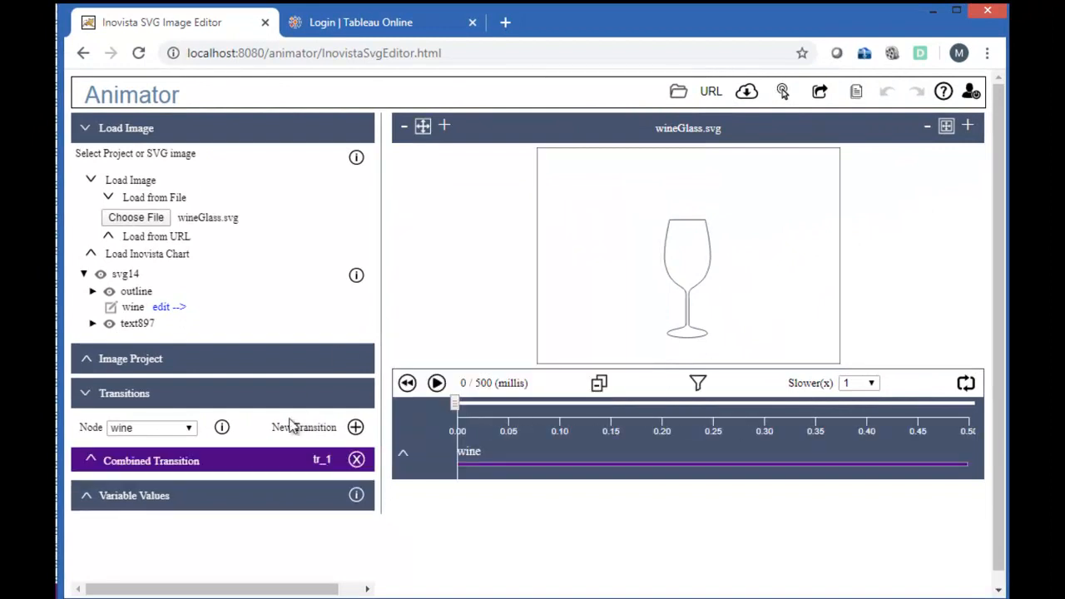
click(279, 462)
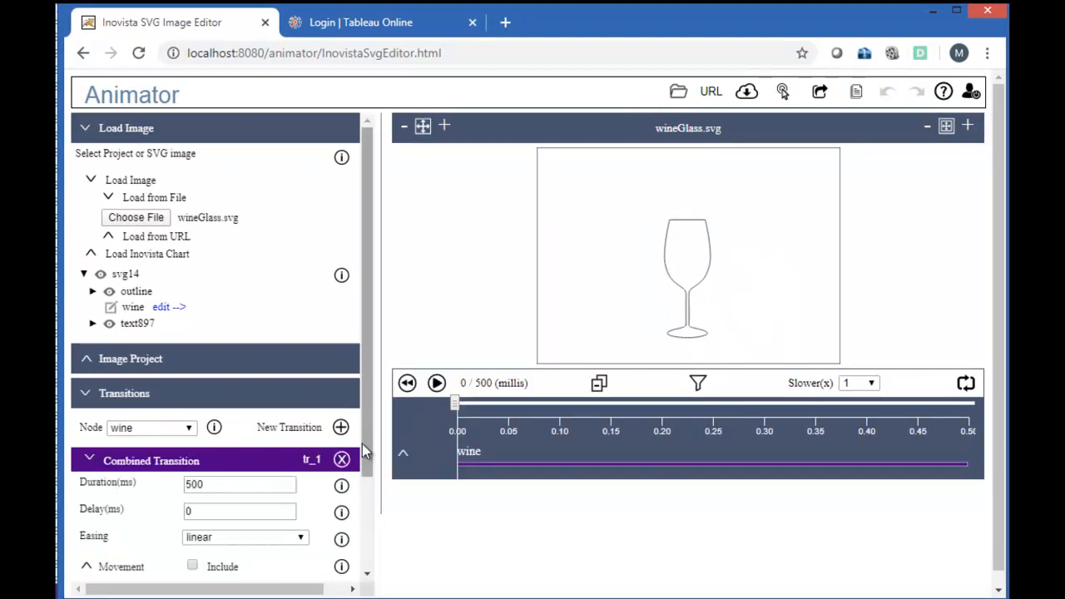
scroll(361, 458, down, 2)
double_click(236, 360)
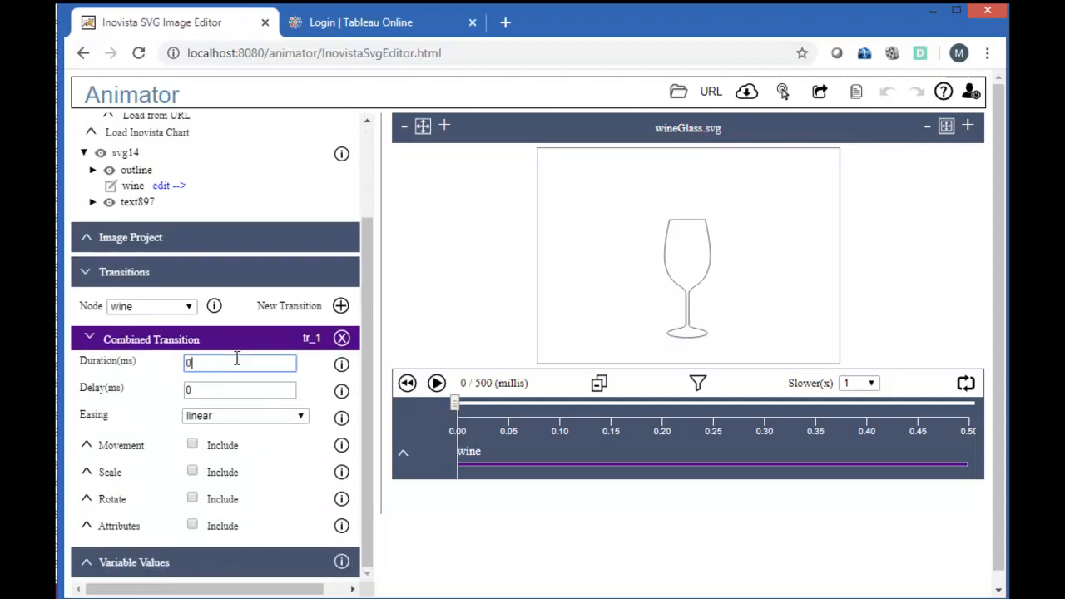
text(0)
double_click(213, 389)
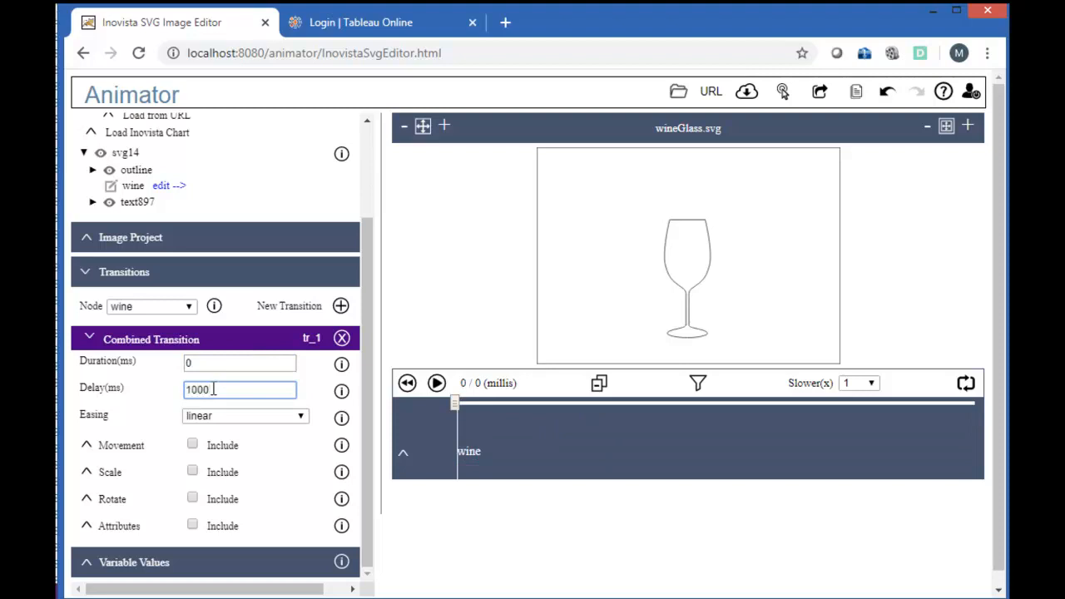
Step: Include attributes in the combined transition with an opacity of 1, and play the animation from the start
click(119, 526)
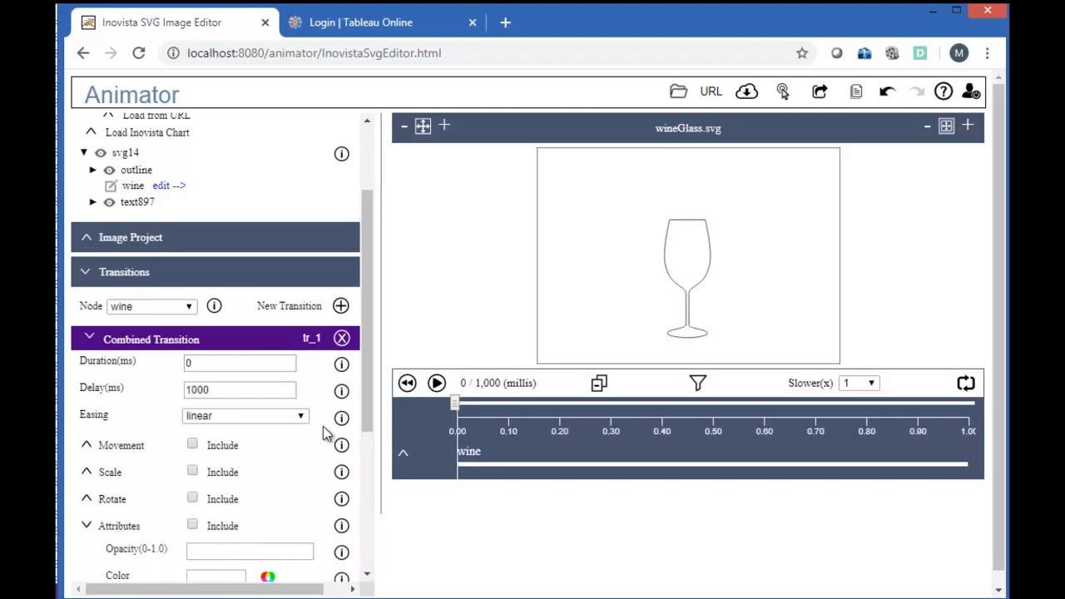
drag(367, 394, 369, 529)
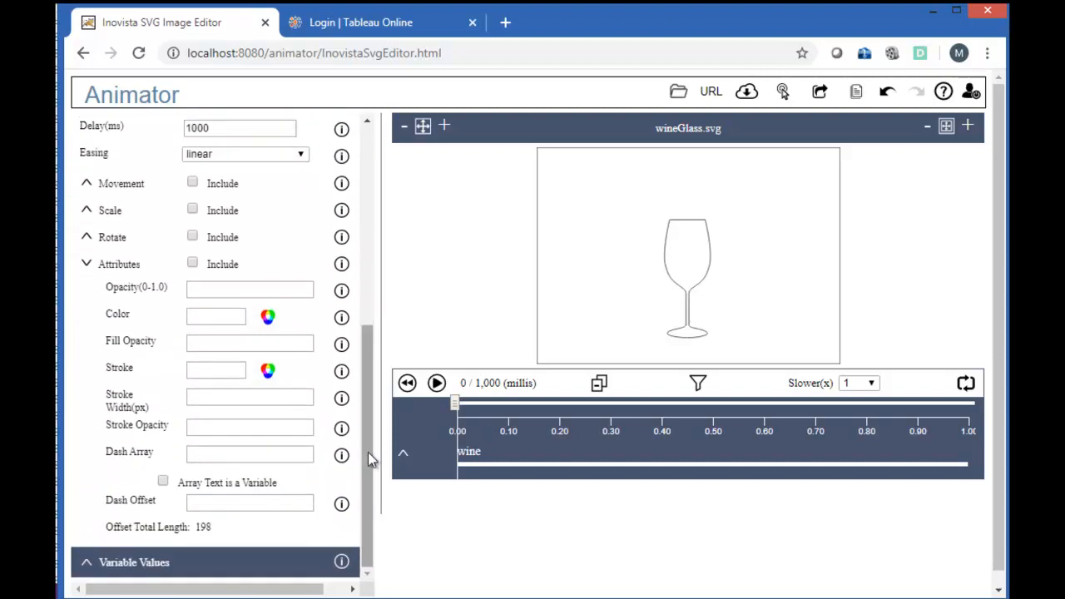
click(200, 291)
text(1)
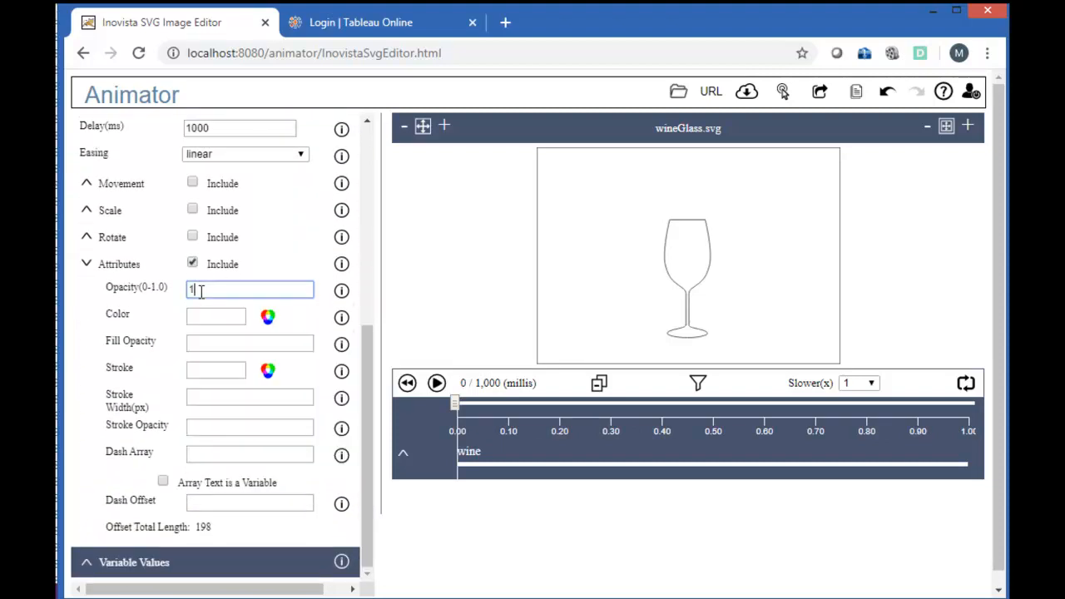
click(414, 384)
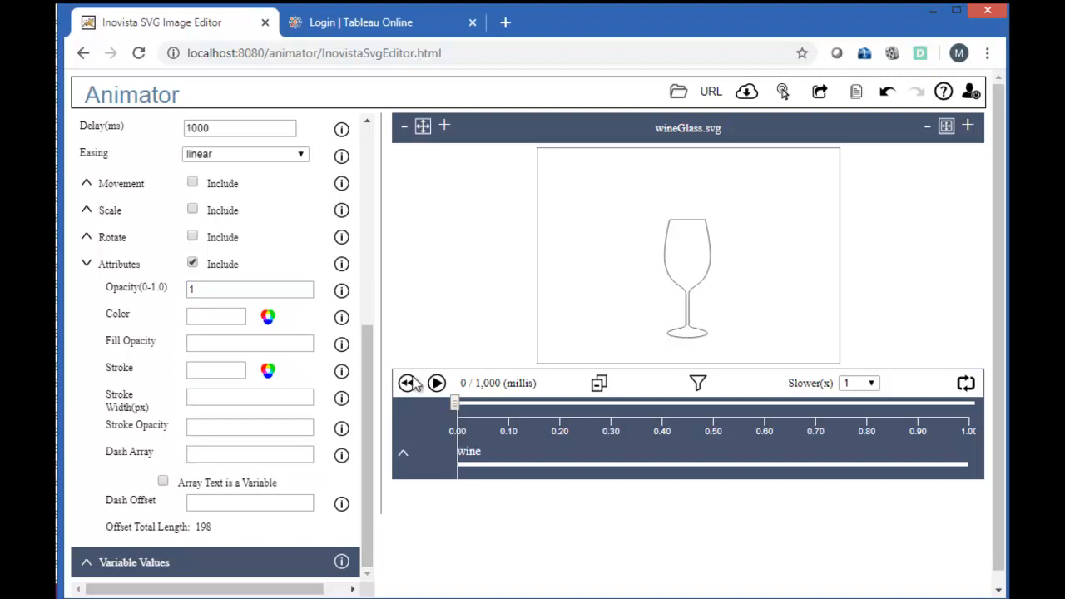
click(437, 384)
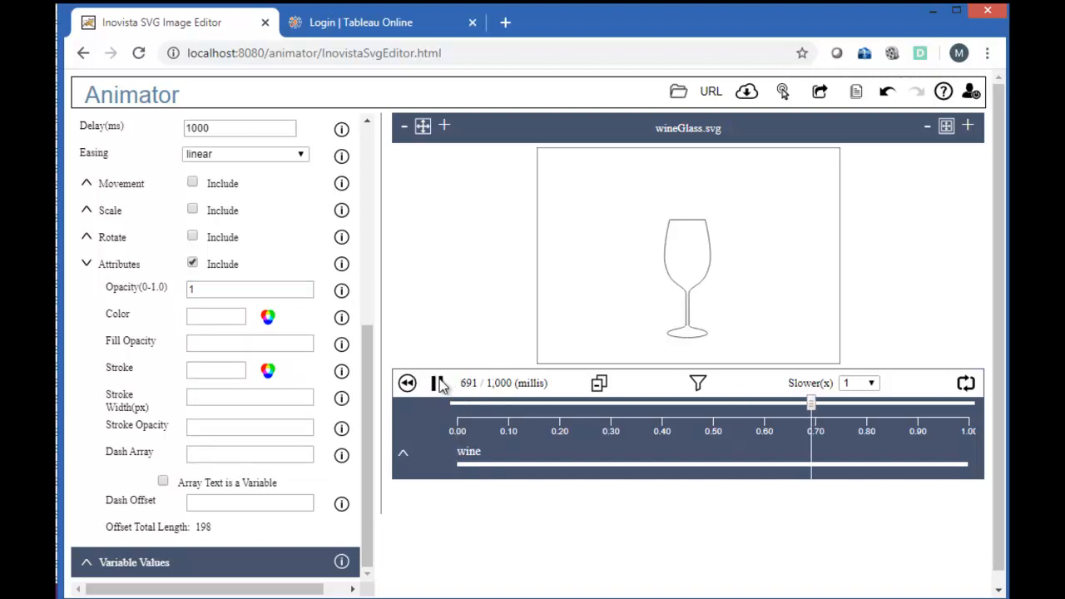
Step: Add a clip transition to the wine node with a duration of 1000 ms and a delay of 1000 ms
drag(367, 362, 132, 215)
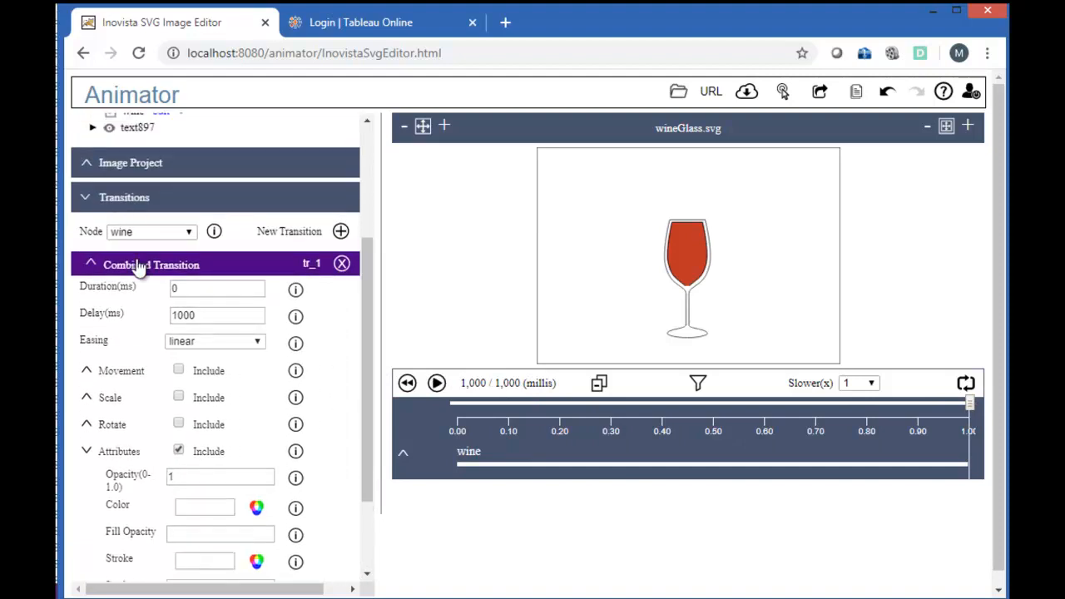
click(138, 265)
click(356, 428)
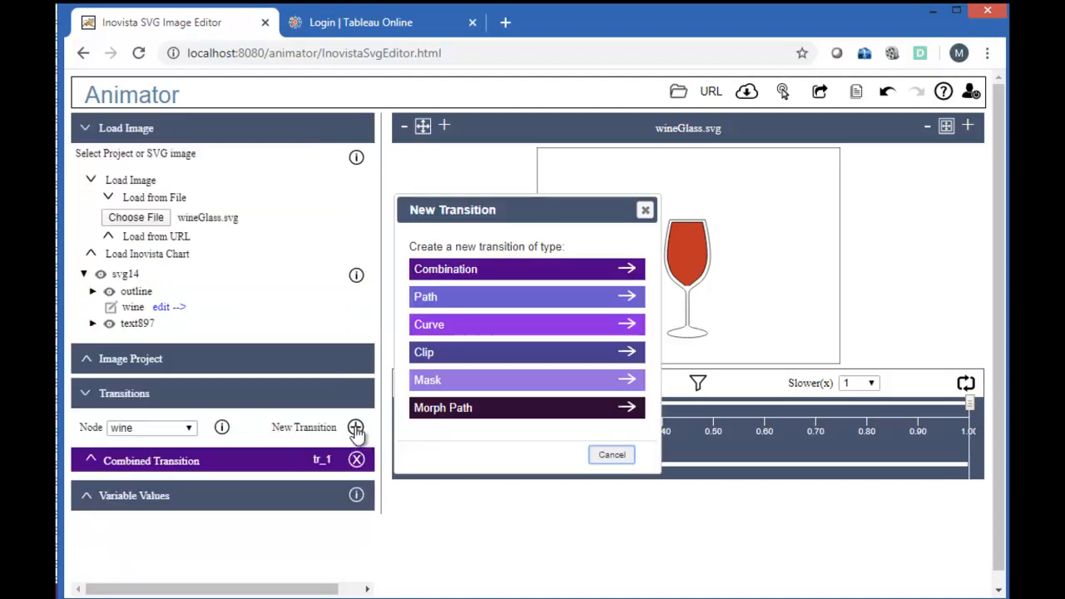
click(422, 353)
click(133, 491)
scroll(494, 361, down, 2)
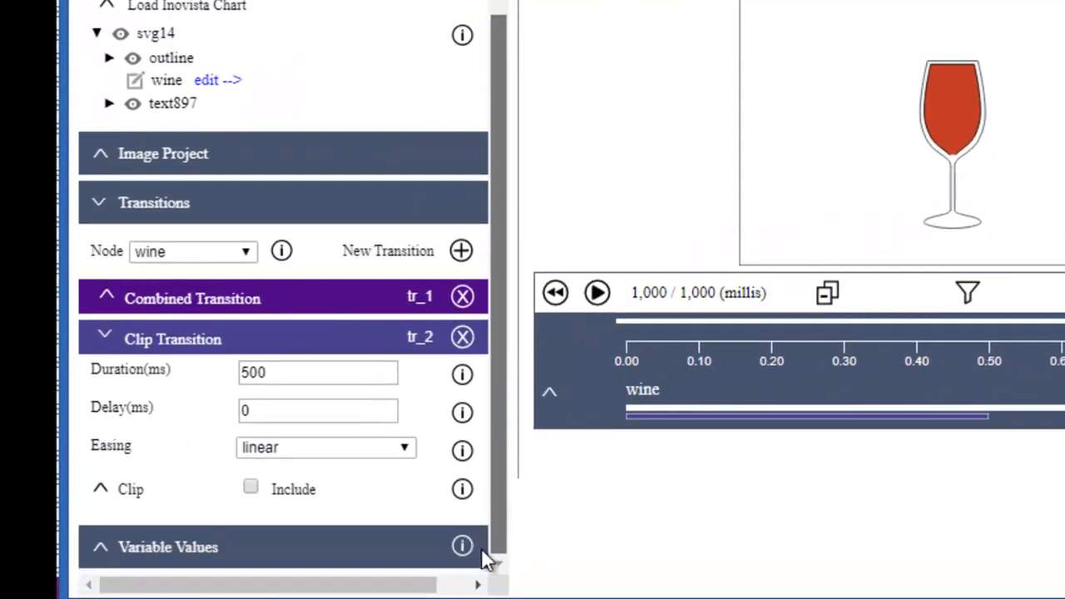
double_click(303, 375)
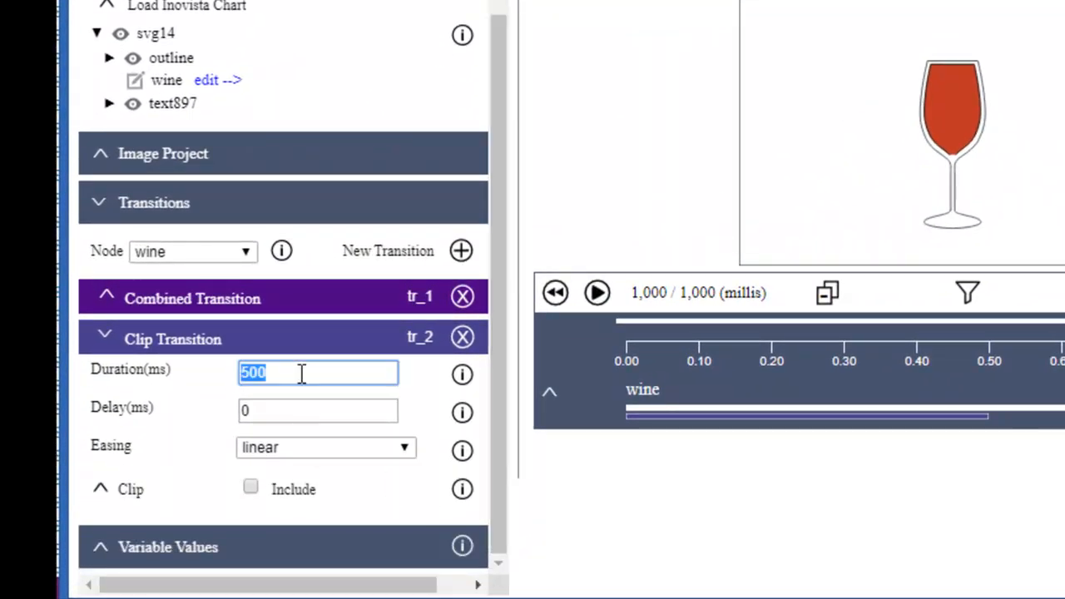
text(1000)
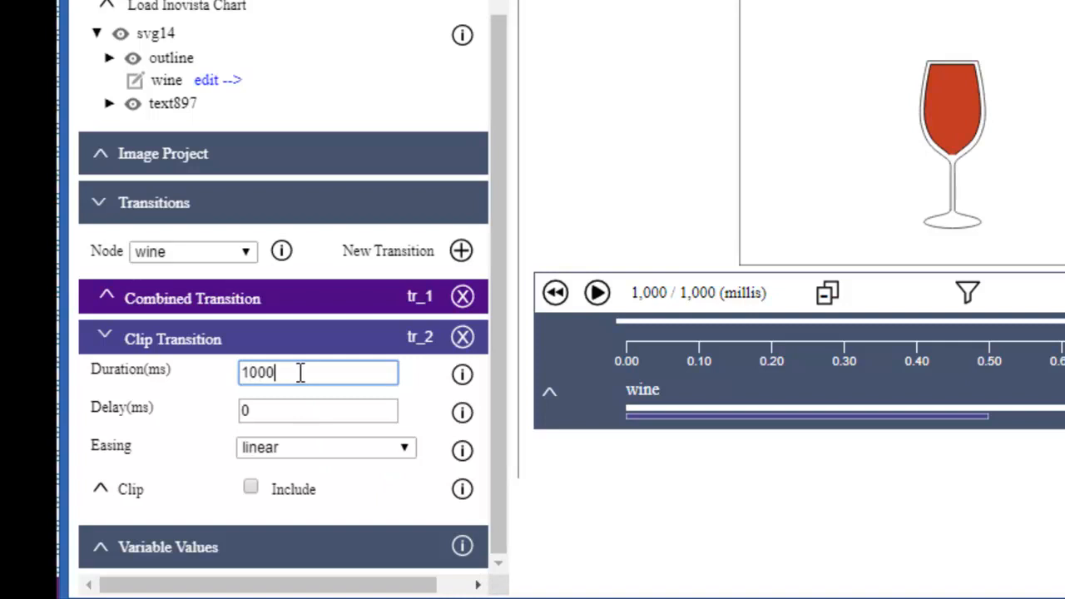
click(274, 409)
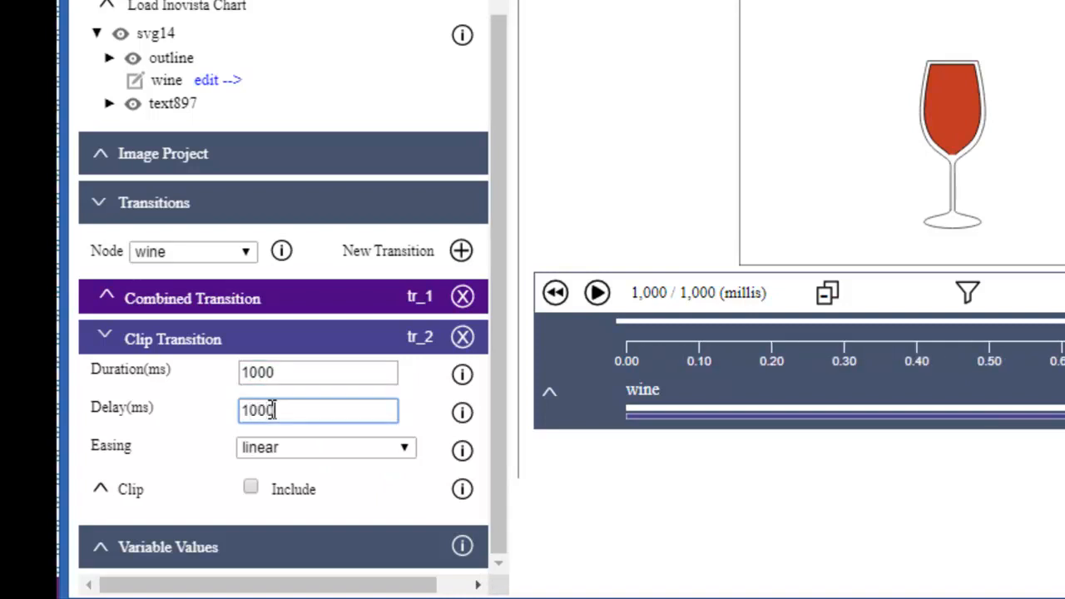
Step: Include the clip in the clip transition at 77% with direction up, and play the animation
click(548, 391)
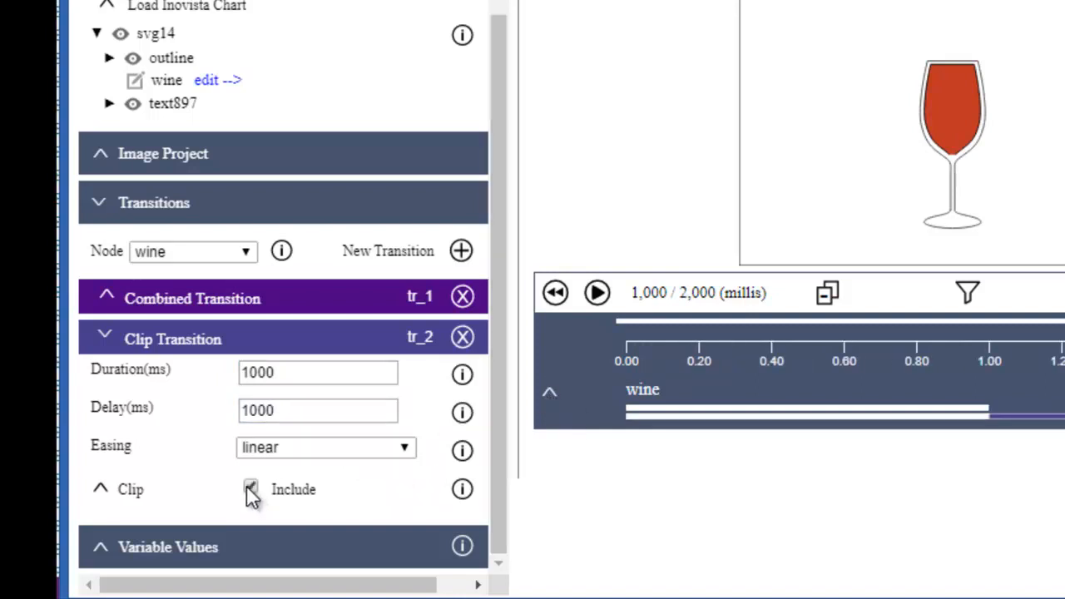
click(133, 495)
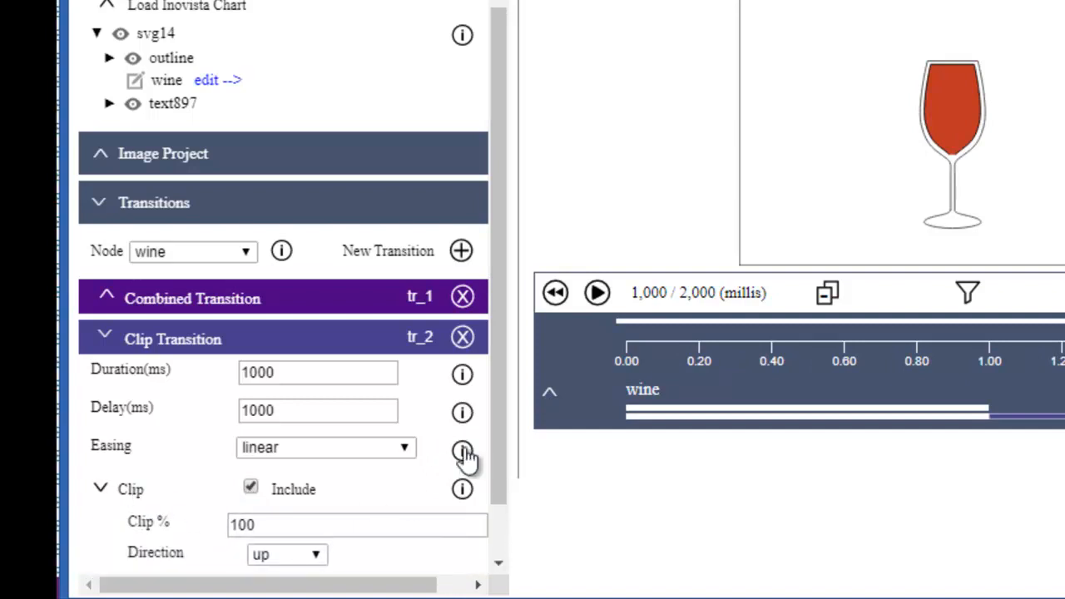
scroll(499, 411, down, 2)
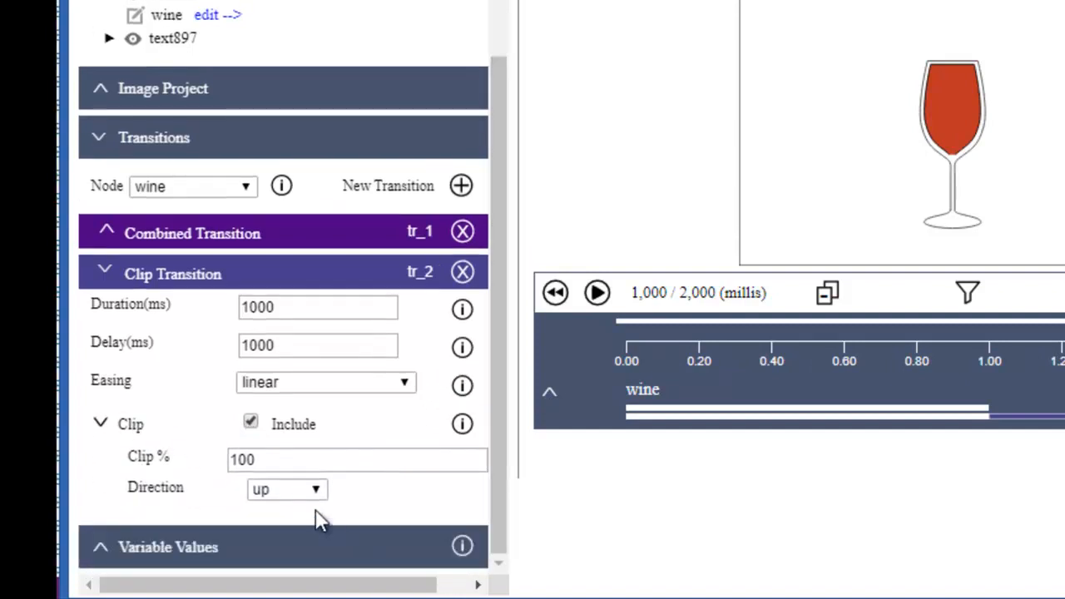
double_click(295, 457)
text(77)
click(303, 492)
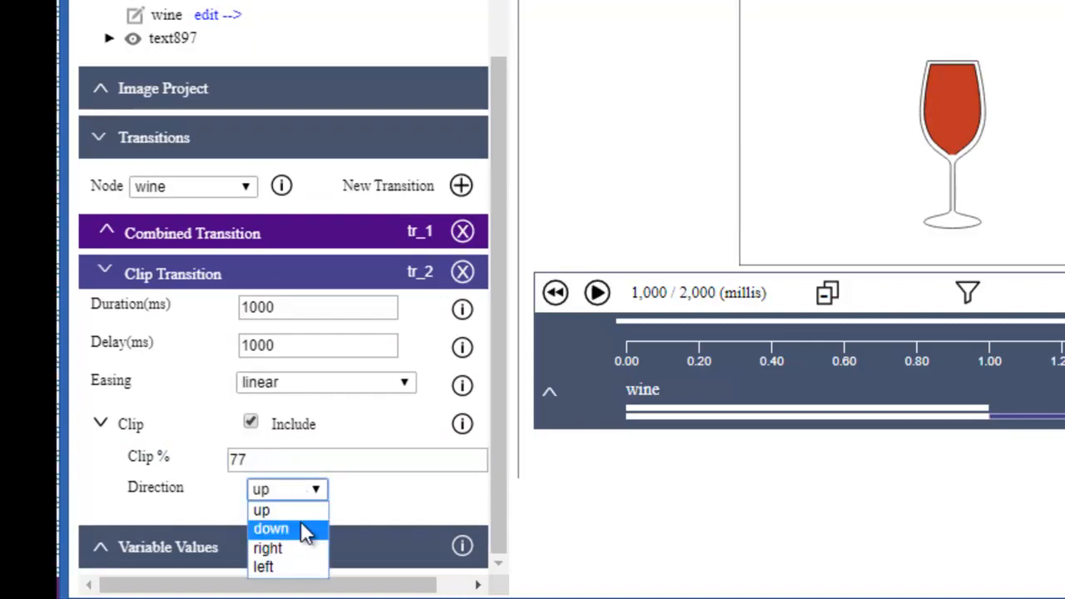
click(293, 500)
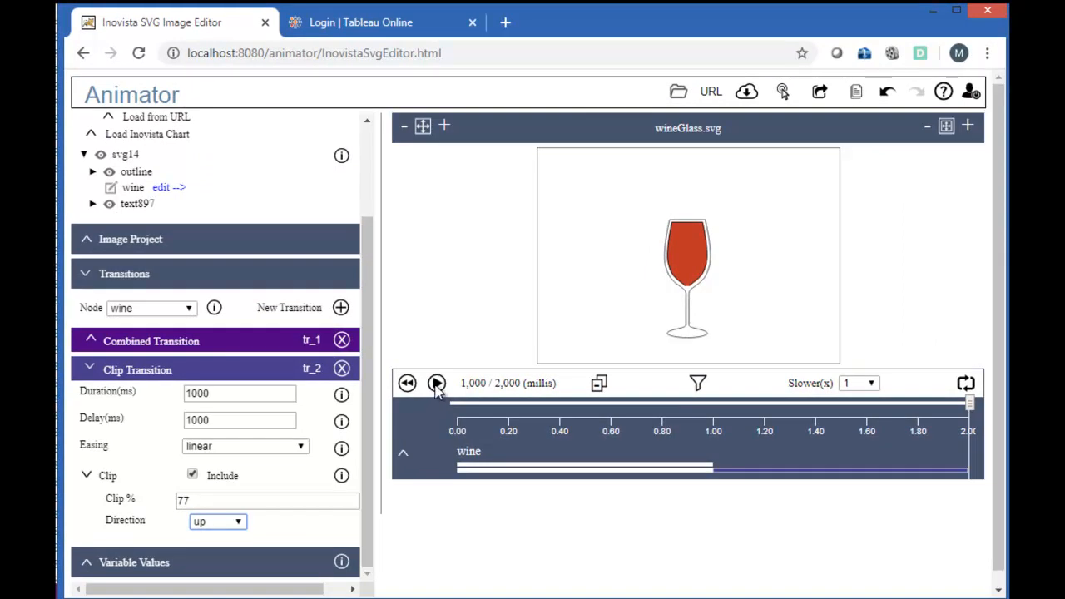
click(436, 385)
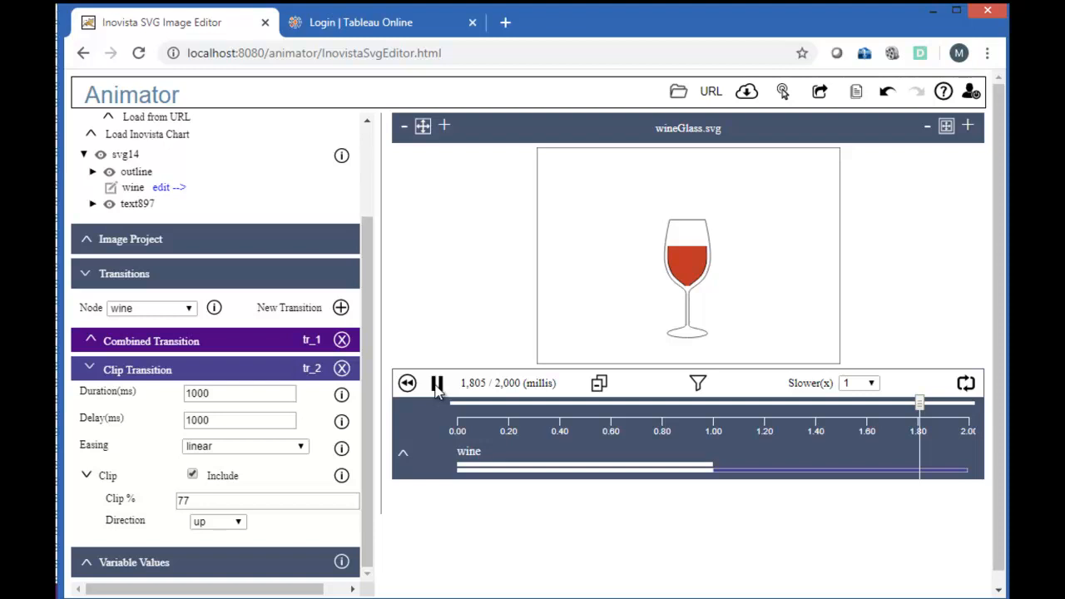
Step: Set the clip transition's easing to bounceOut and replay the animation from the start
click(267, 453)
drag(308, 324, 310, 265)
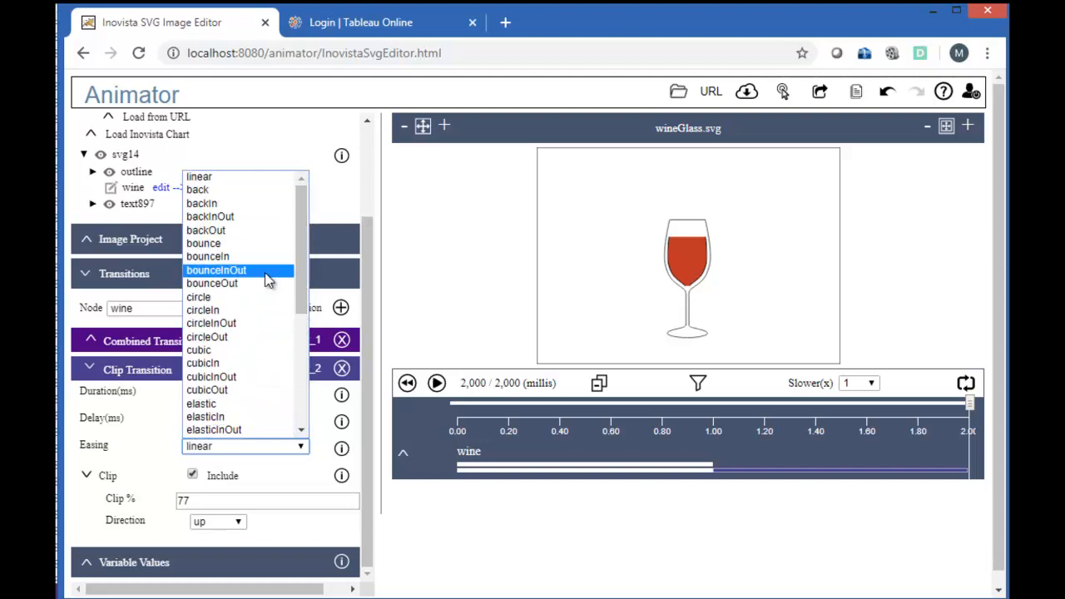
click(249, 288)
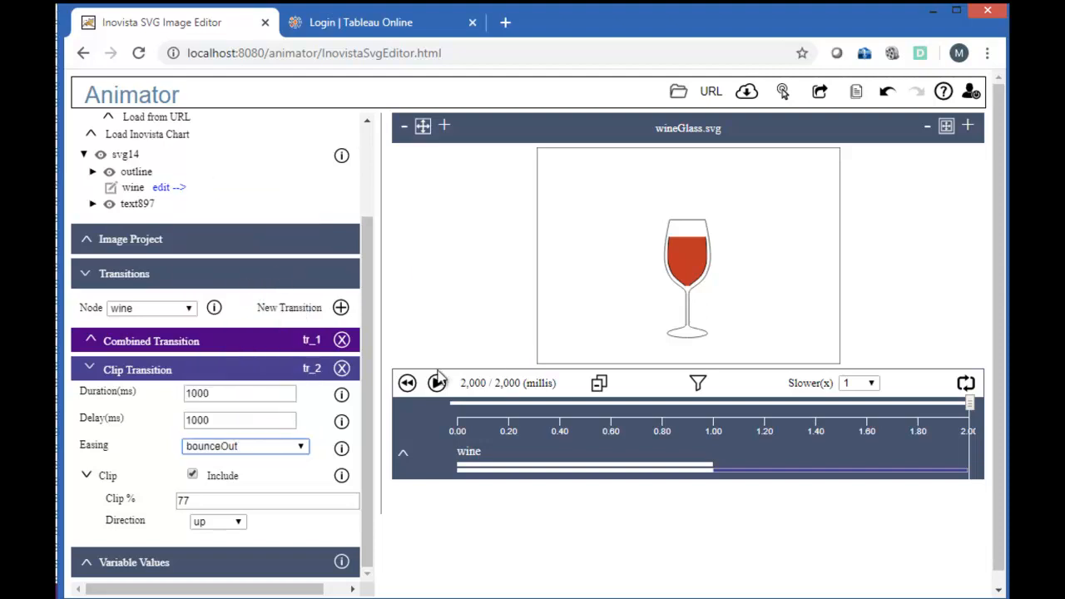
click(407, 384)
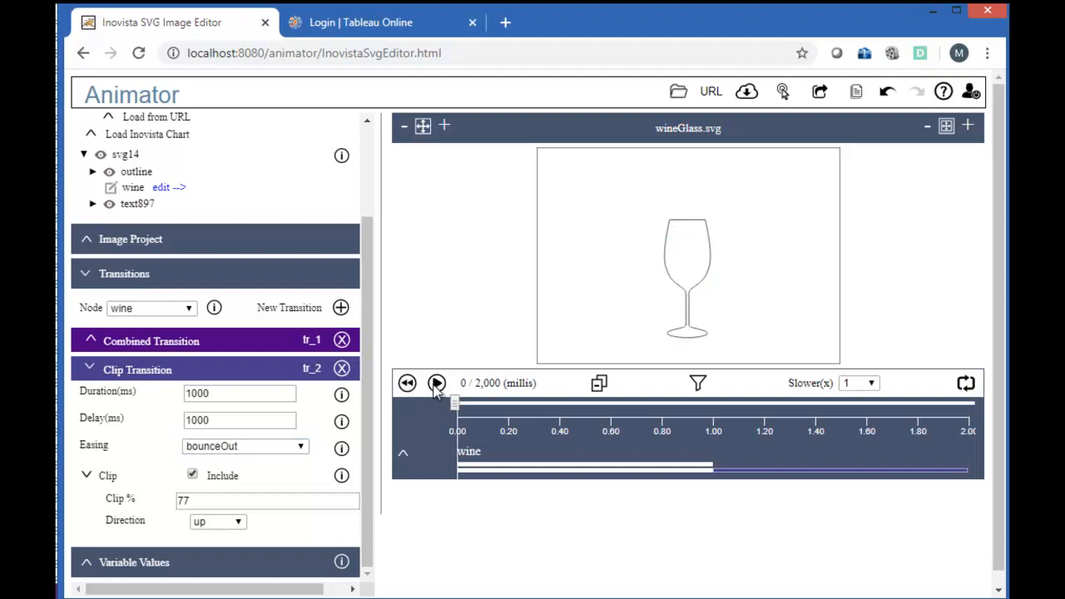
click(437, 384)
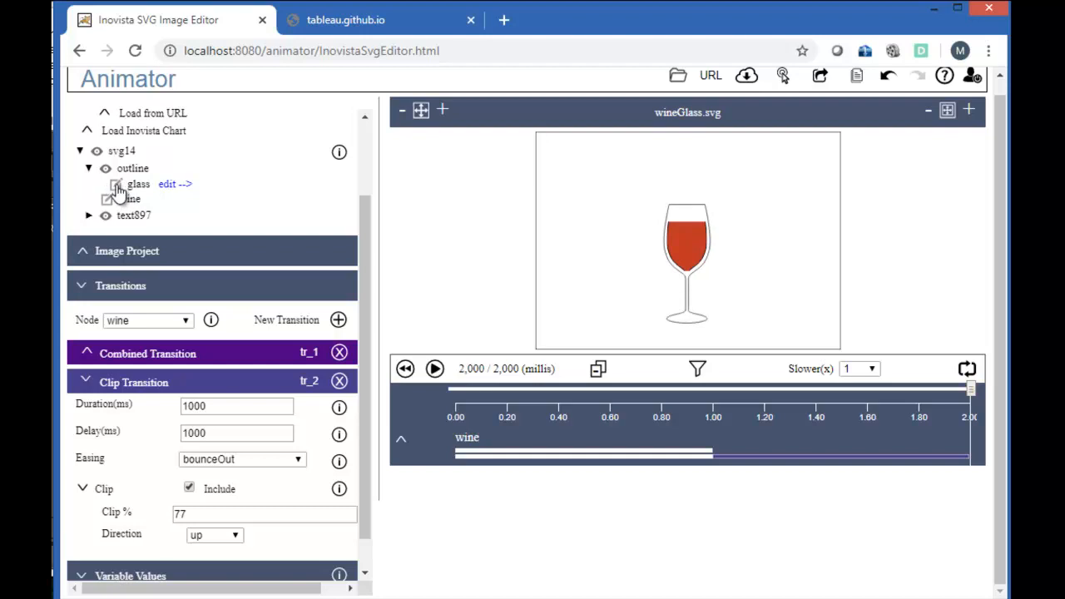
Step: Set the glass element's dash array to 401, matching its path length, and apply the change
click(115, 185)
drag(487, 195, 381, 148)
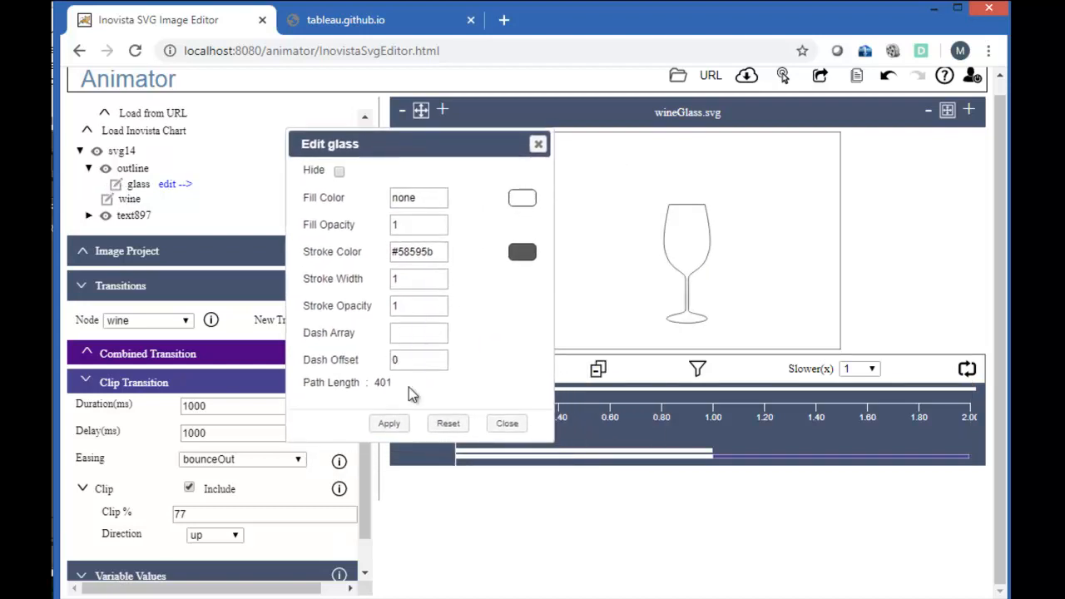
double_click(385, 380)
click(417, 335)
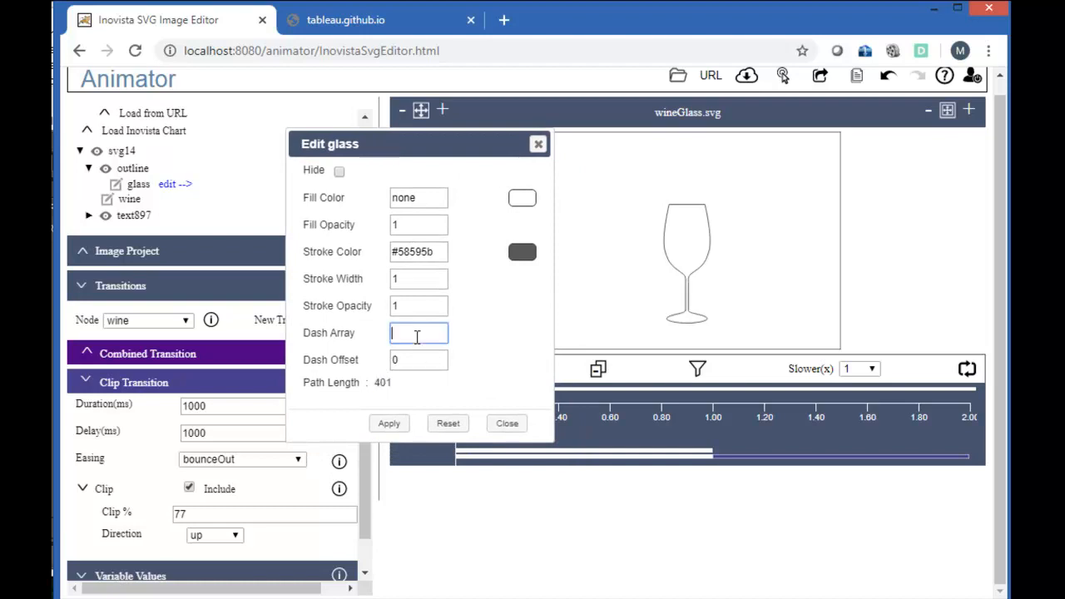
text(401)
click(388, 424)
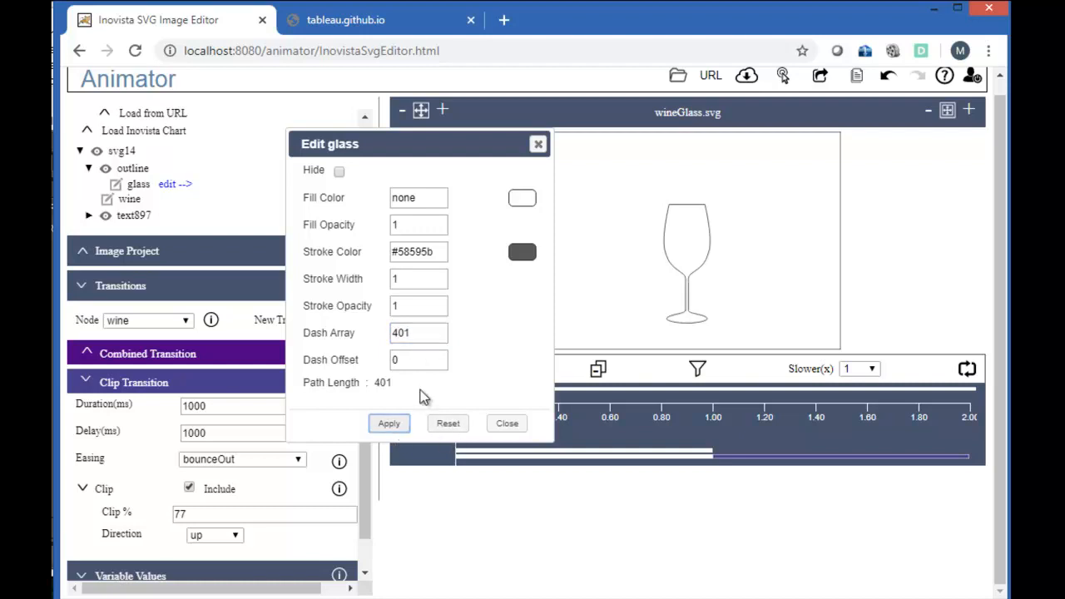
Step: Preview the glass element's dash offset at 250, set it to 401, apply it, and close the element editor
double_click(426, 363)
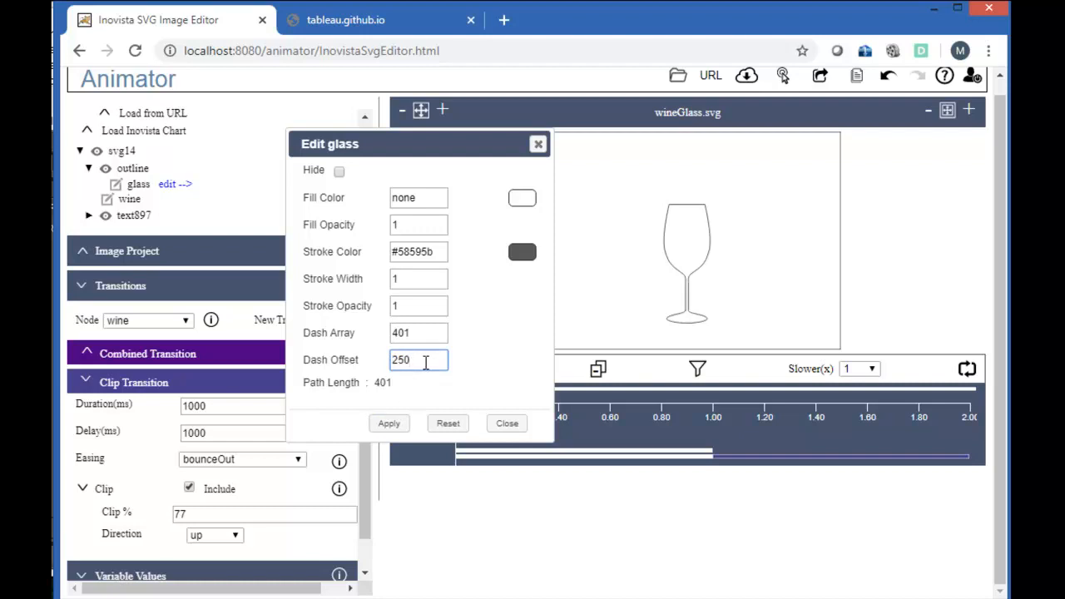
click(389, 423)
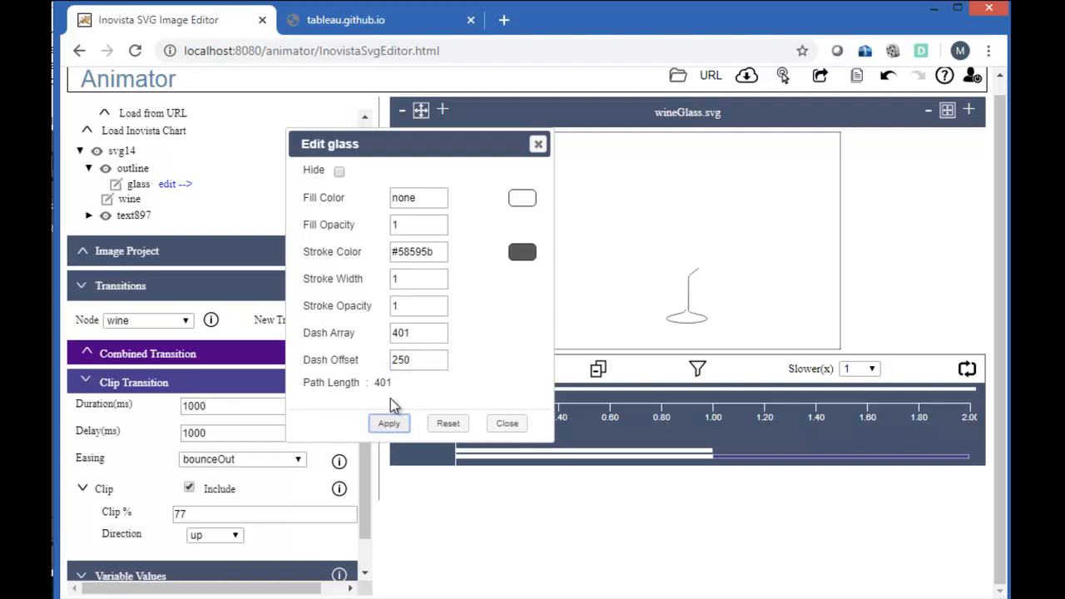
double_click(420, 361)
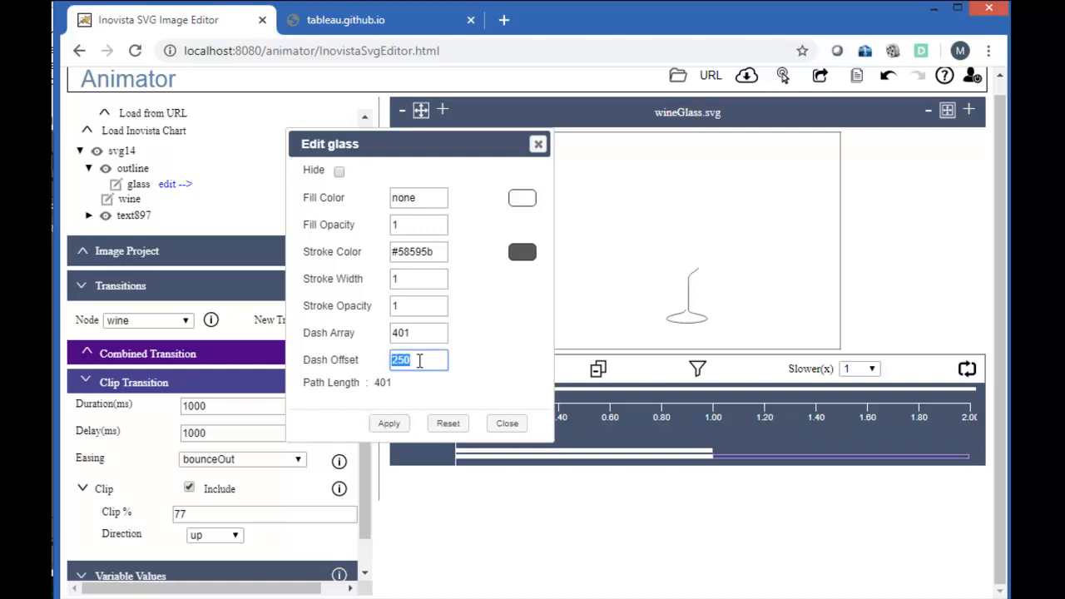
text(401)
click(389, 425)
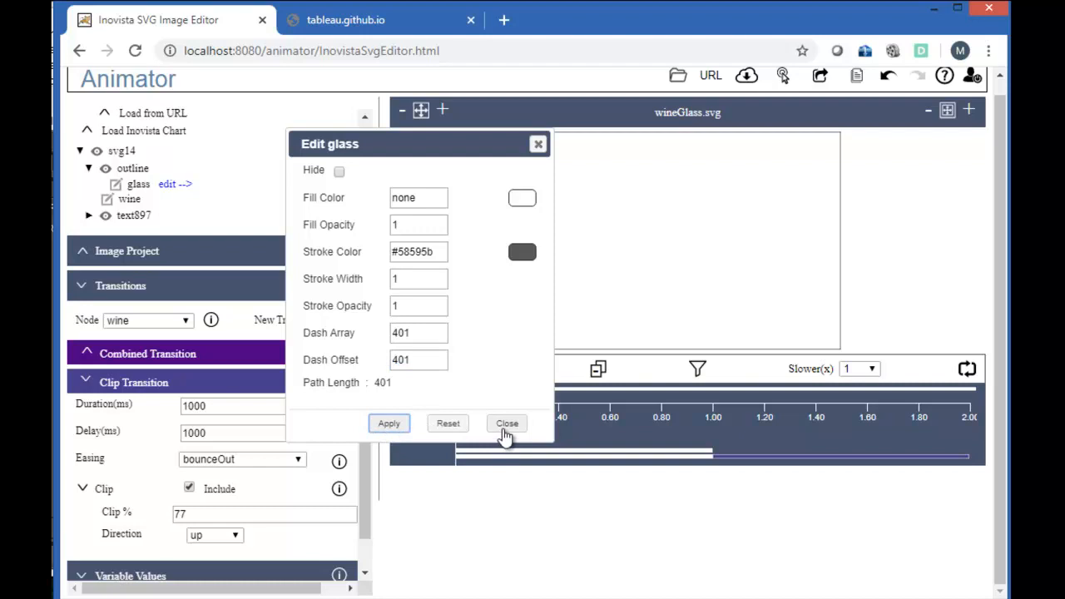
click(505, 426)
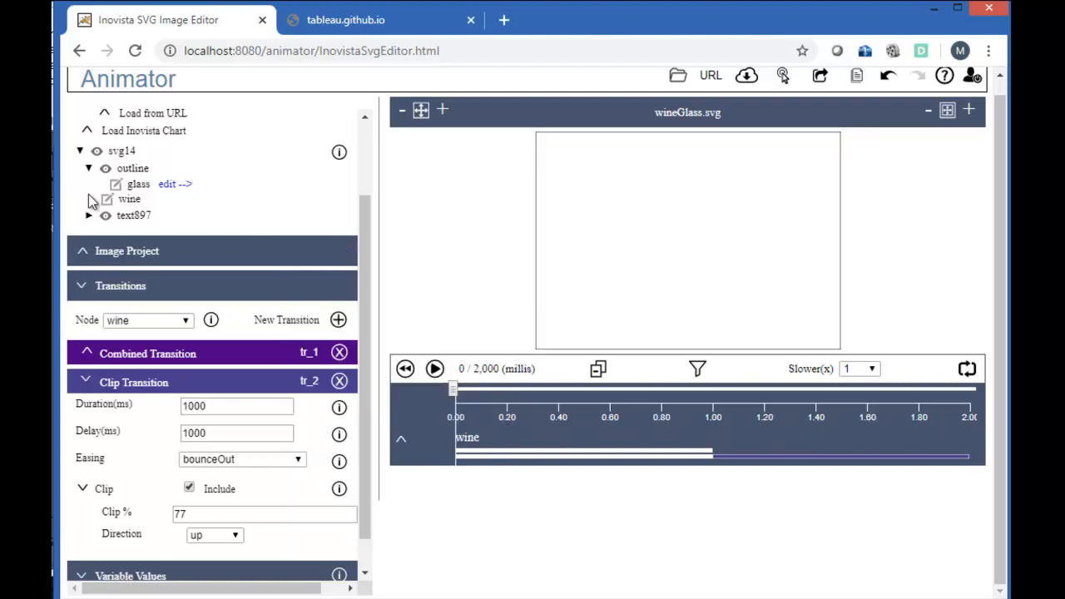
Step: Add a combination transition to the glass node and expand its settings
click(171, 184)
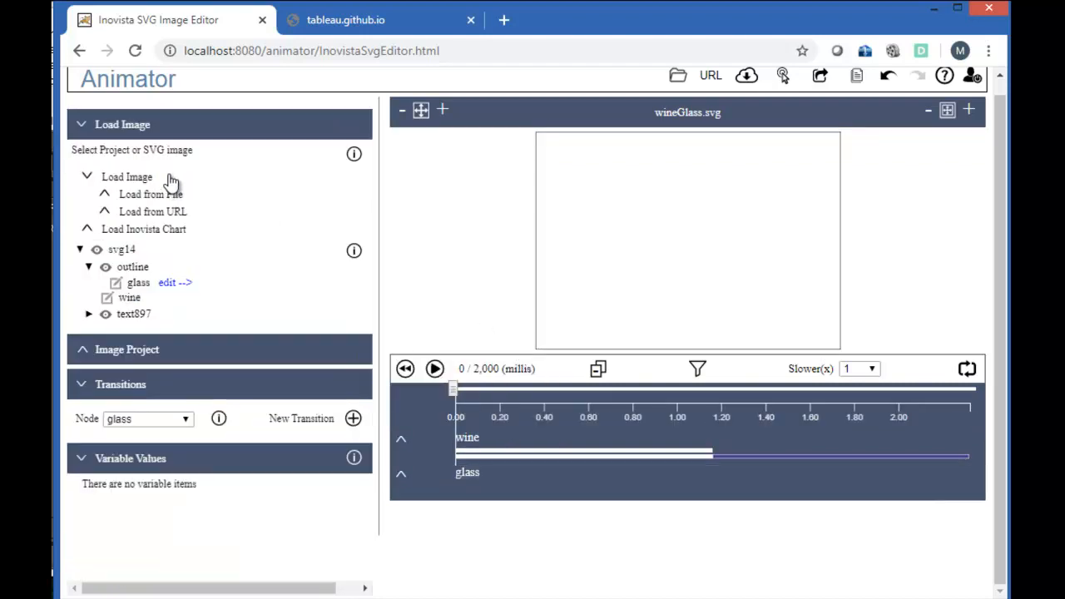
click(354, 419)
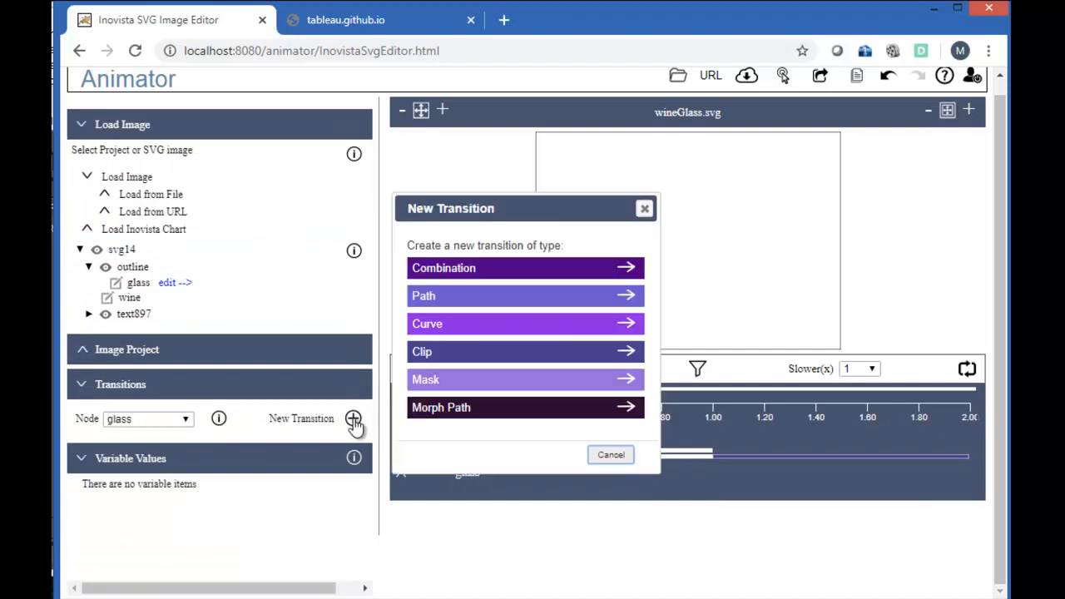
click(447, 277)
click(235, 456)
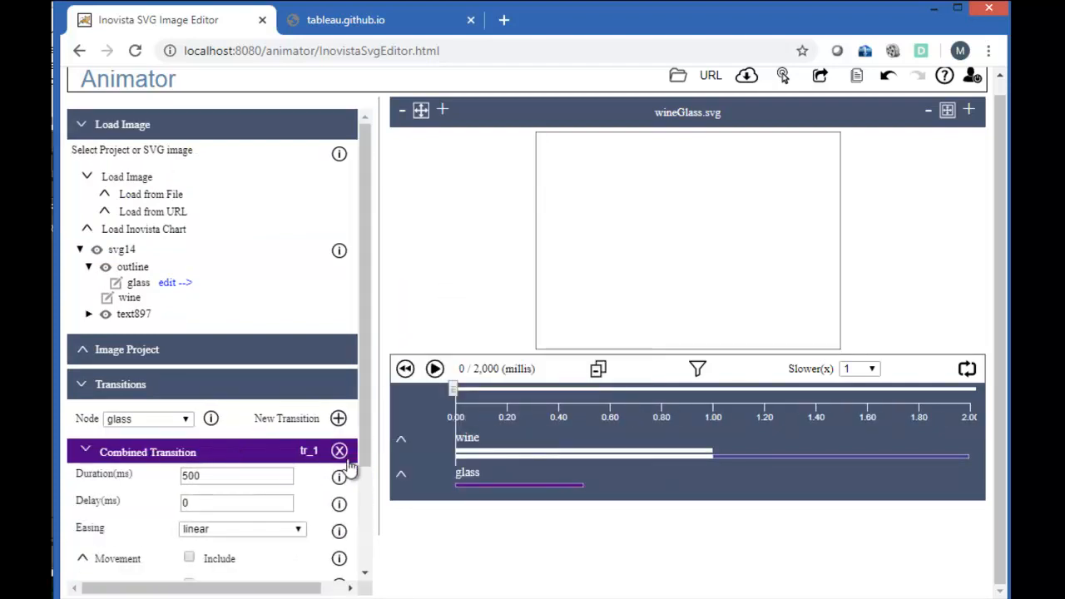
Step: Include attributes in the glass transition with dash array 401 and dash offset 0, and play the animation
drag(366, 372, 369, 469)
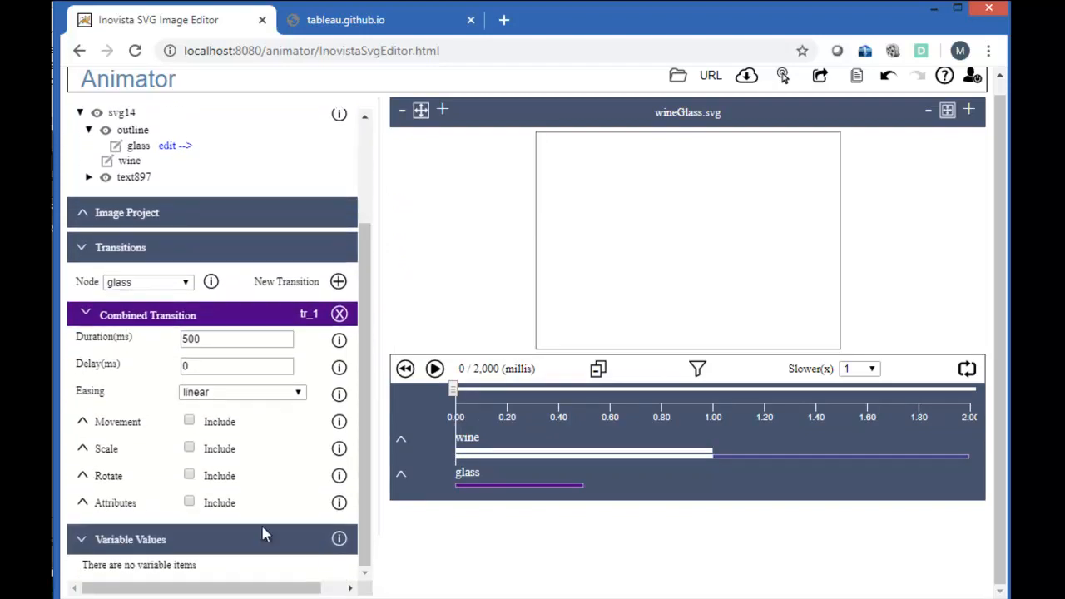
click(119, 503)
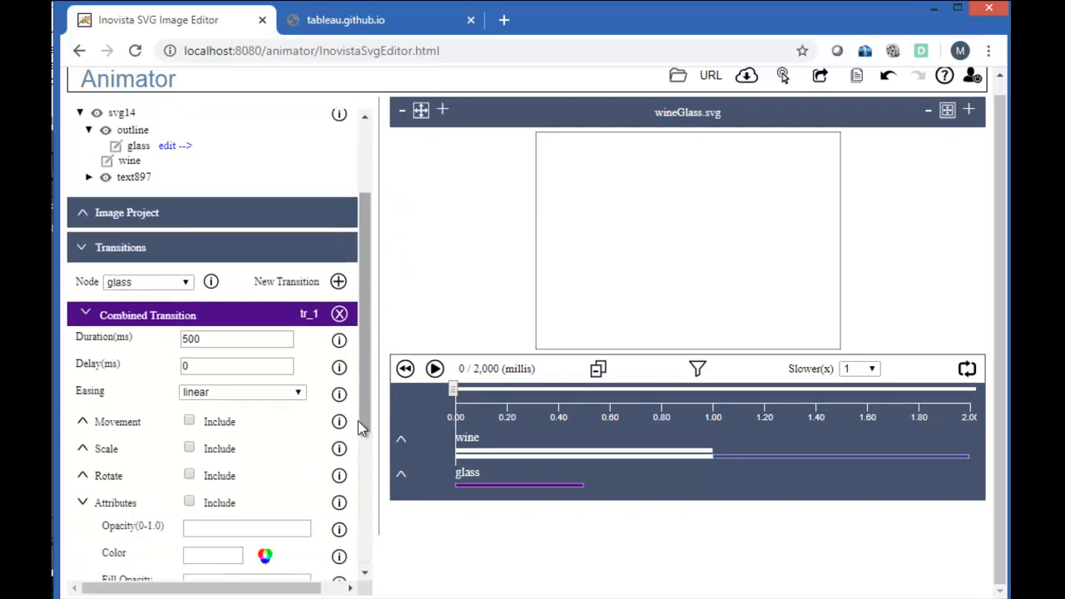
drag(367, 408, 360, 551)
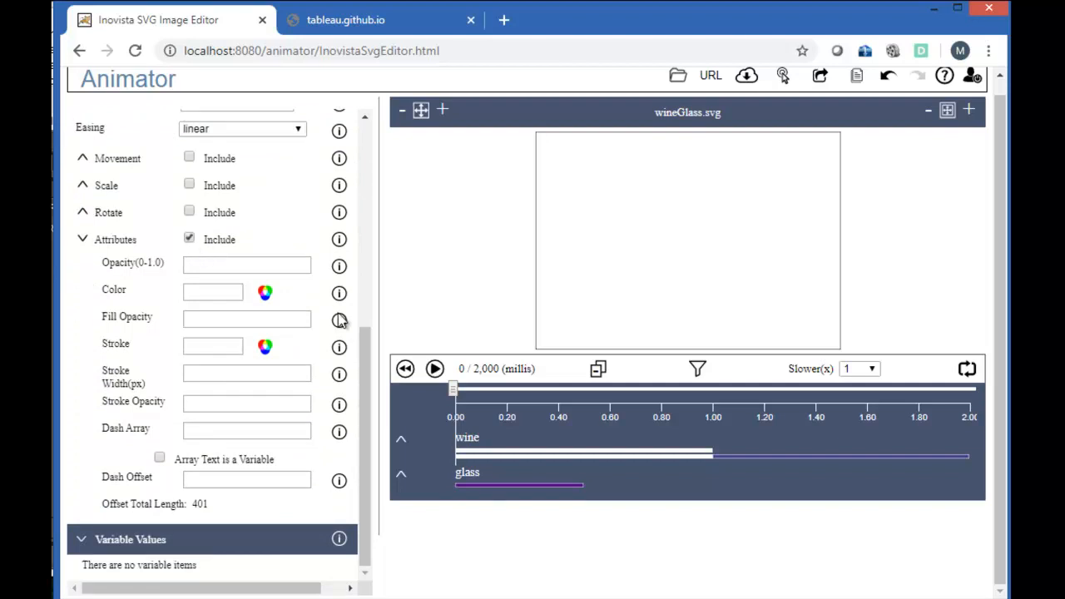
click(206, 427)
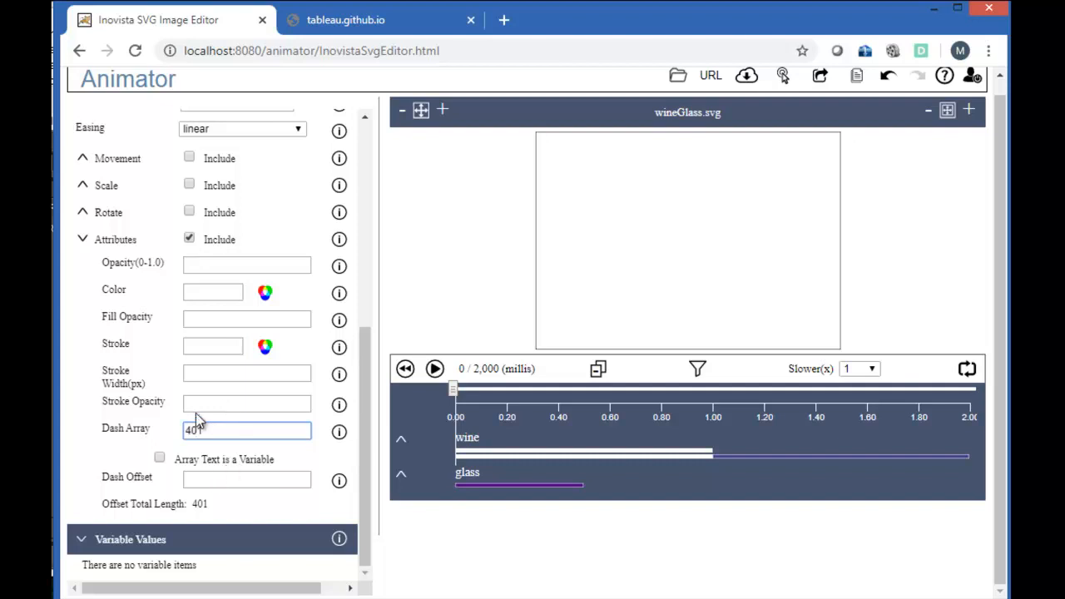
click(210, 479)
click(427, 374)
click(430, 377)
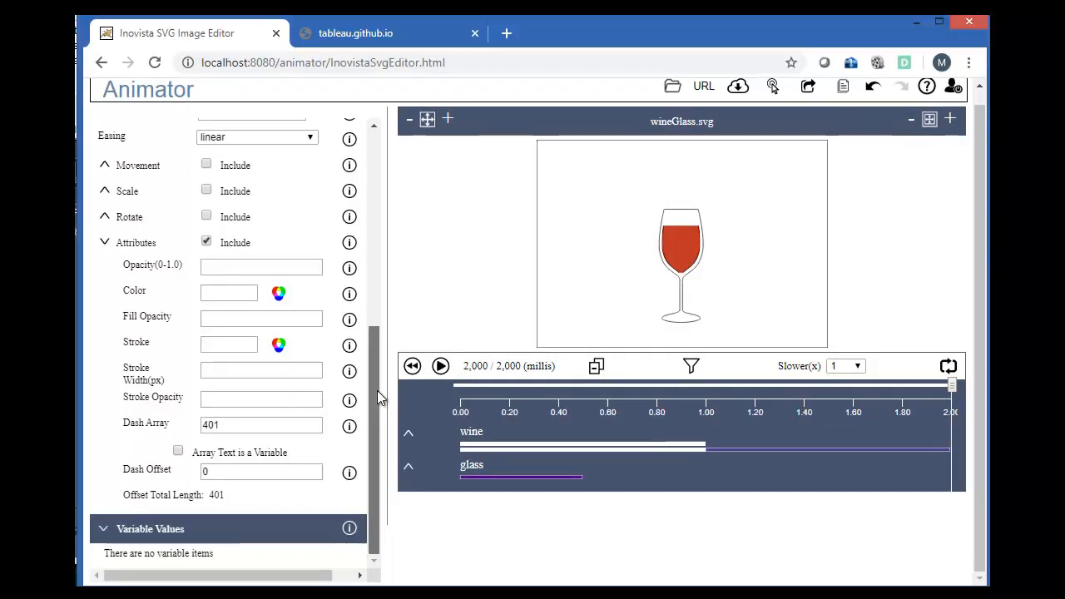
Step: Add a combination transition to the value_text node inside text897
drag(377, 391, 400, 143)
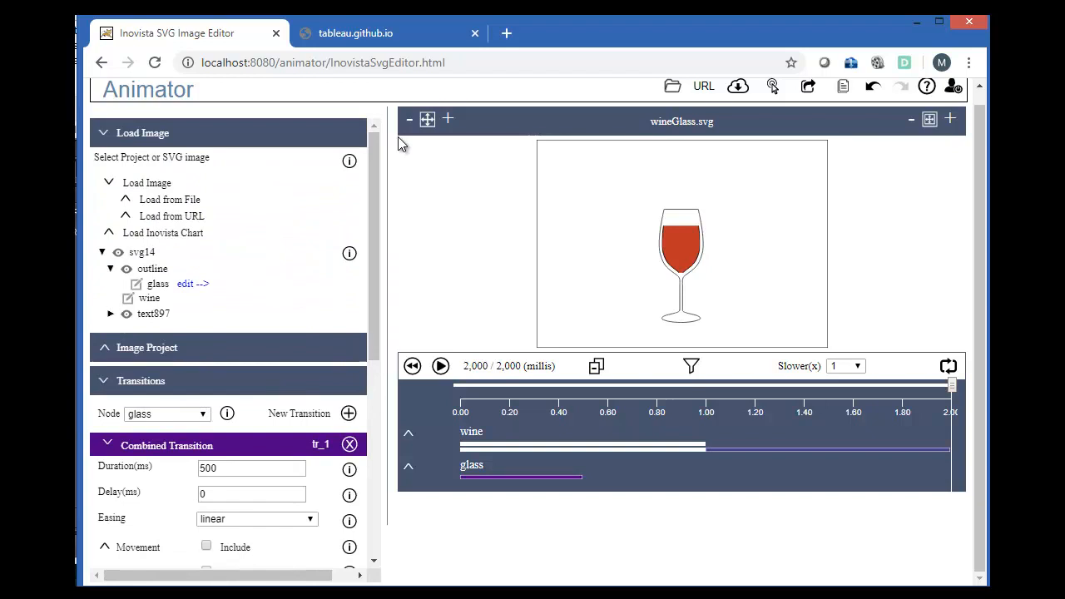
click(111, 314)
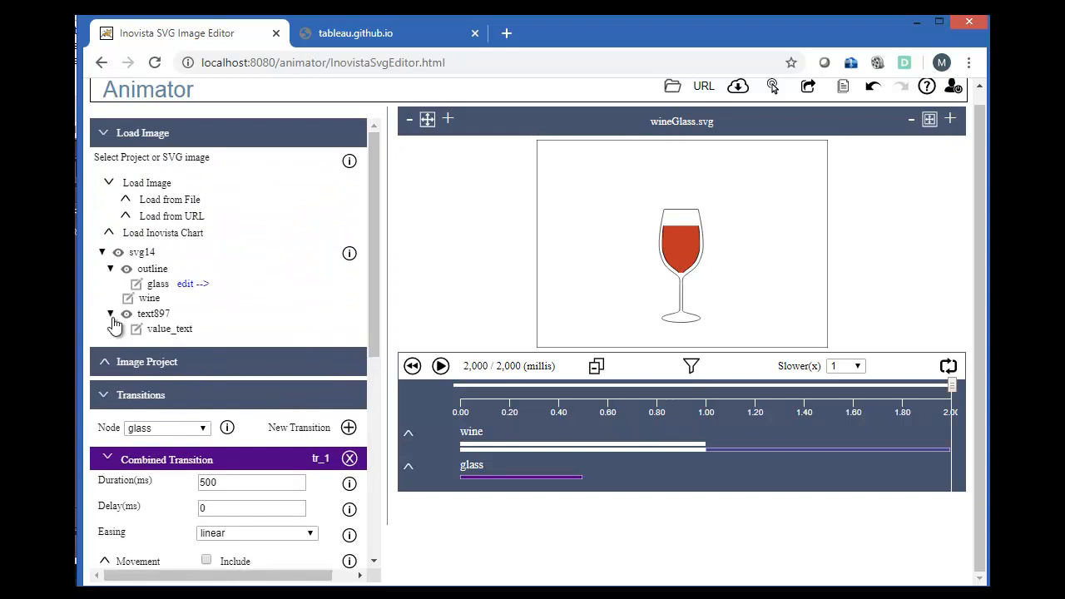
click(218, 332)
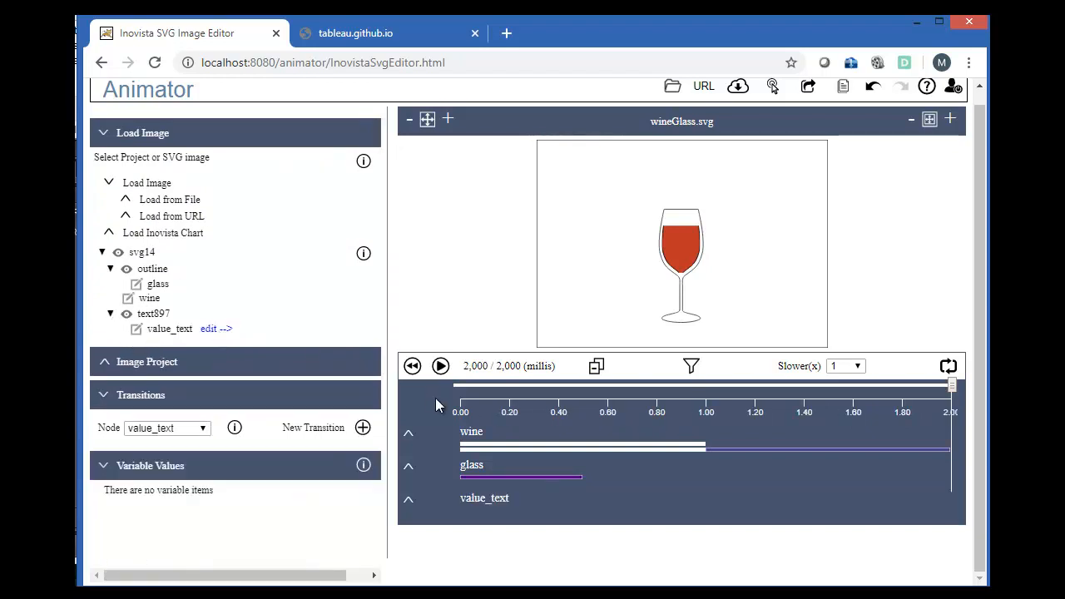
click(362, 428)
click(446, 285)
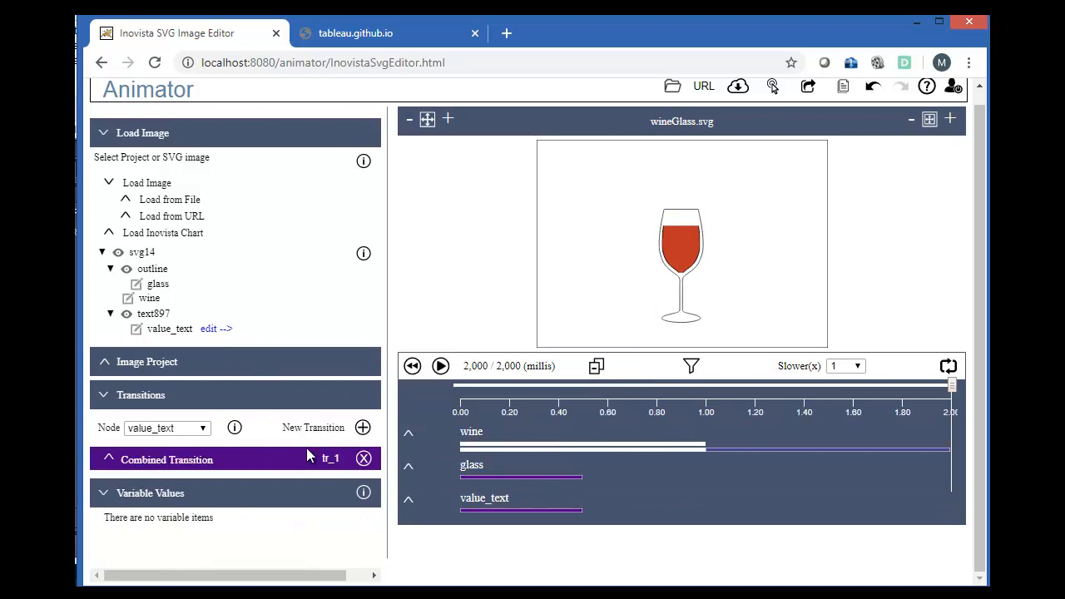
Step: Set the value_text combined transition's duration to 1000 ms and its delay to 2000 ms
click(252, 463)
scroll(252, 468, down, 1)
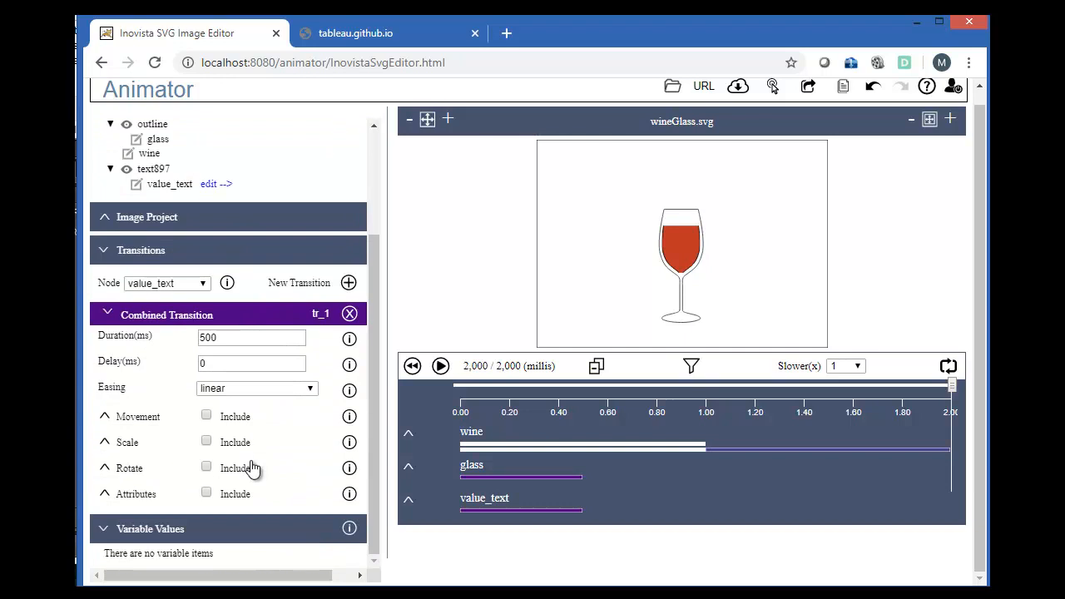
click(123, 497)
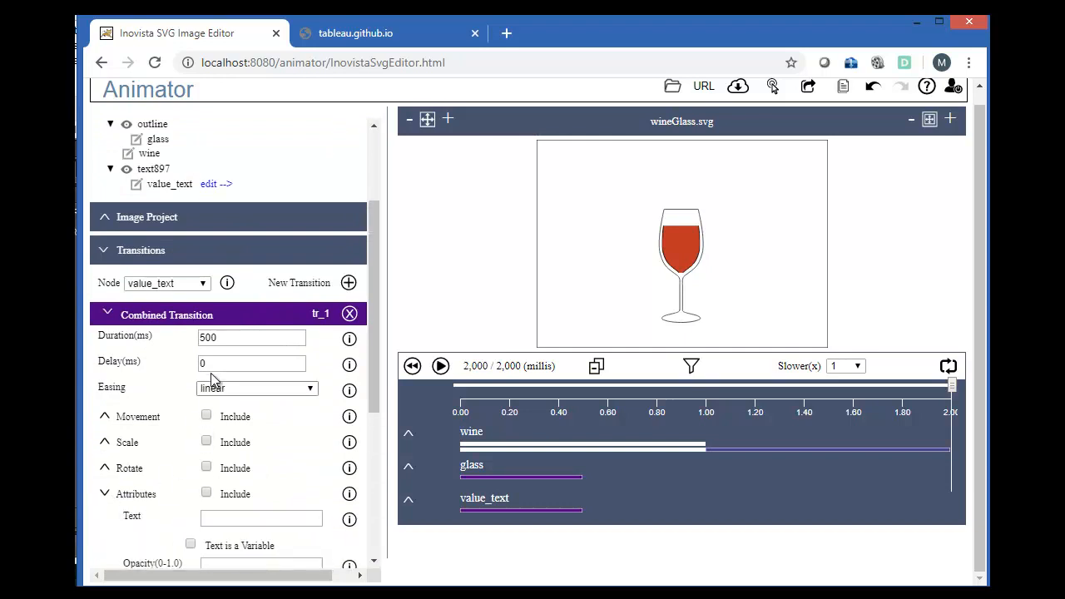
double_click(240, 336)
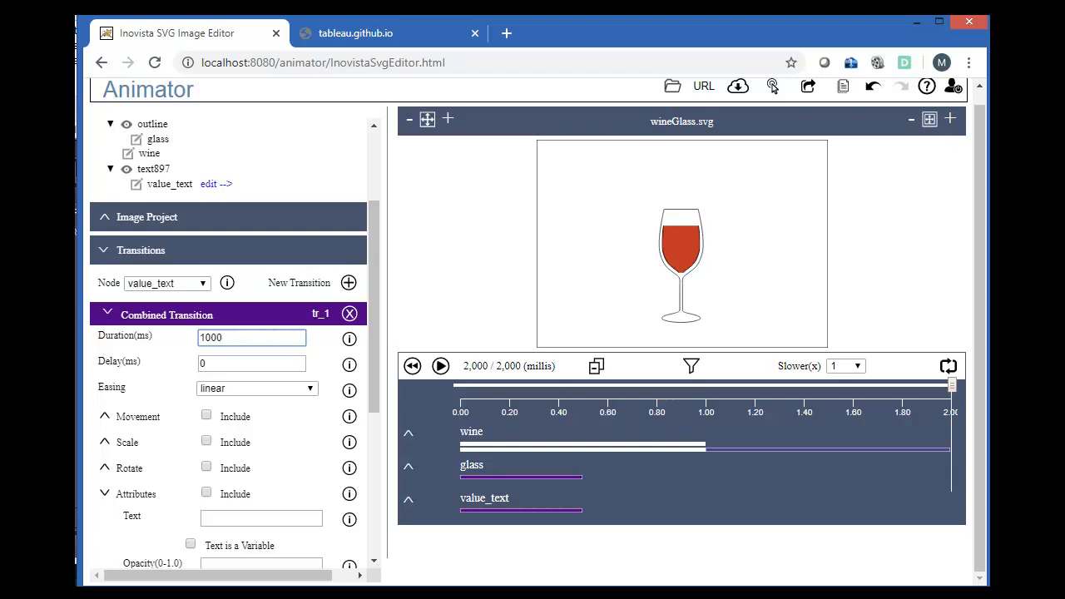
double_click(219, 364)
text(2000)
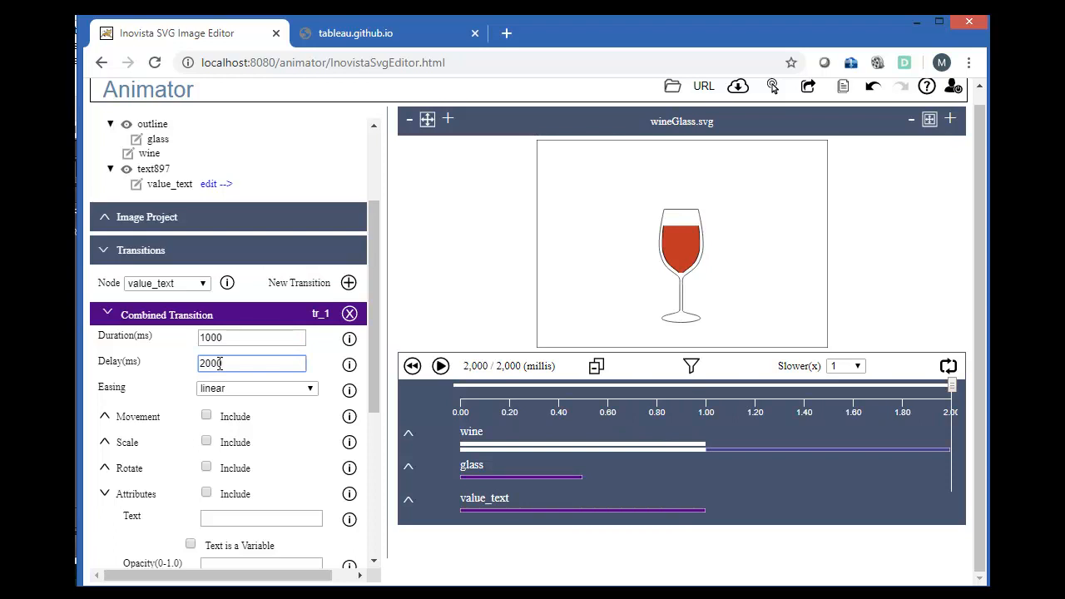
Step: Include attributes in the value_text transition and set its text to "7.2 ltrs"
click(206, 494)
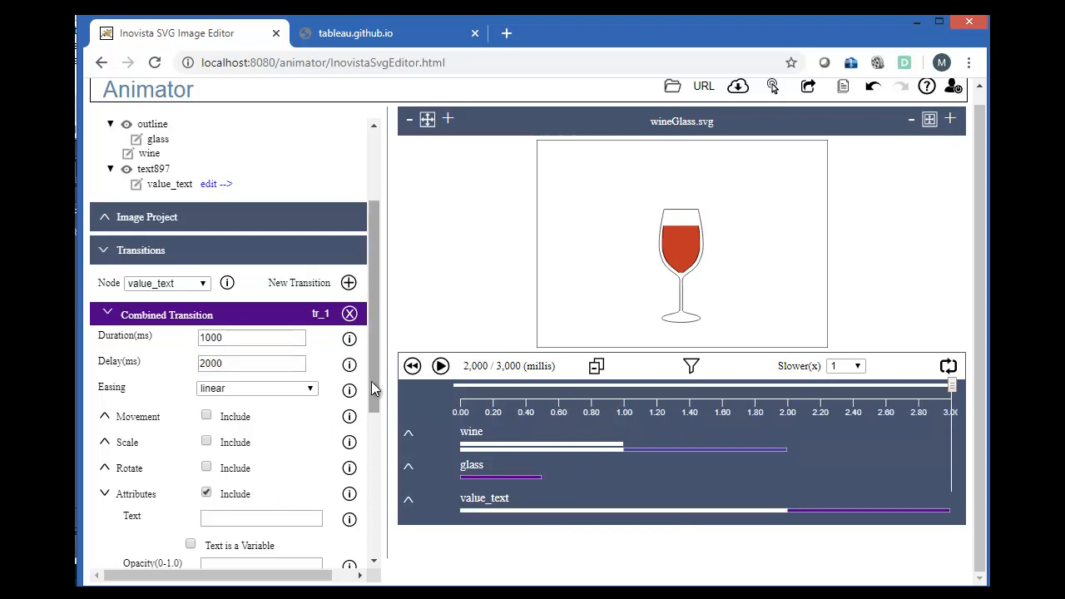
scroll(372, 383, down, 3)
click(258, 307)
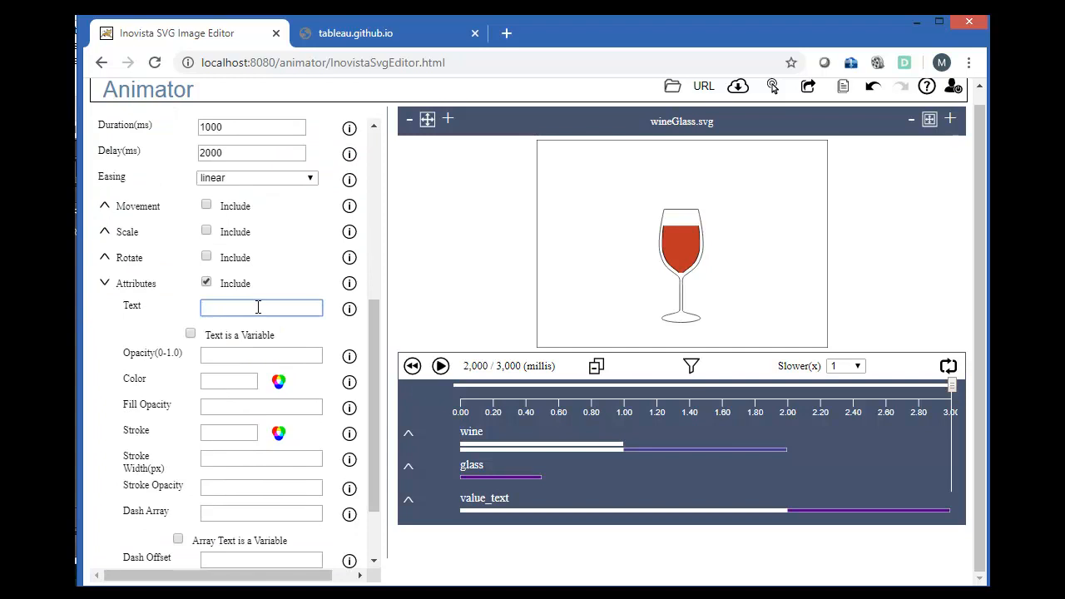
text(7.2 ly)
key(BackSpace)
double_click(259, 307)
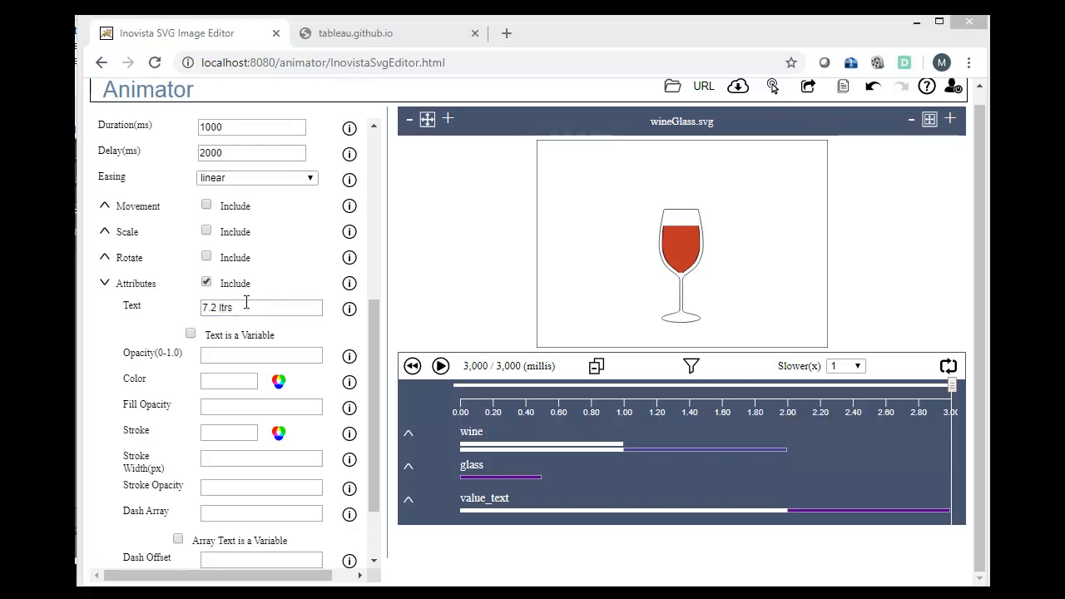
Step: Set the value_text transition's opacity to 1 and play the animation
click(229, 352)
text(1)
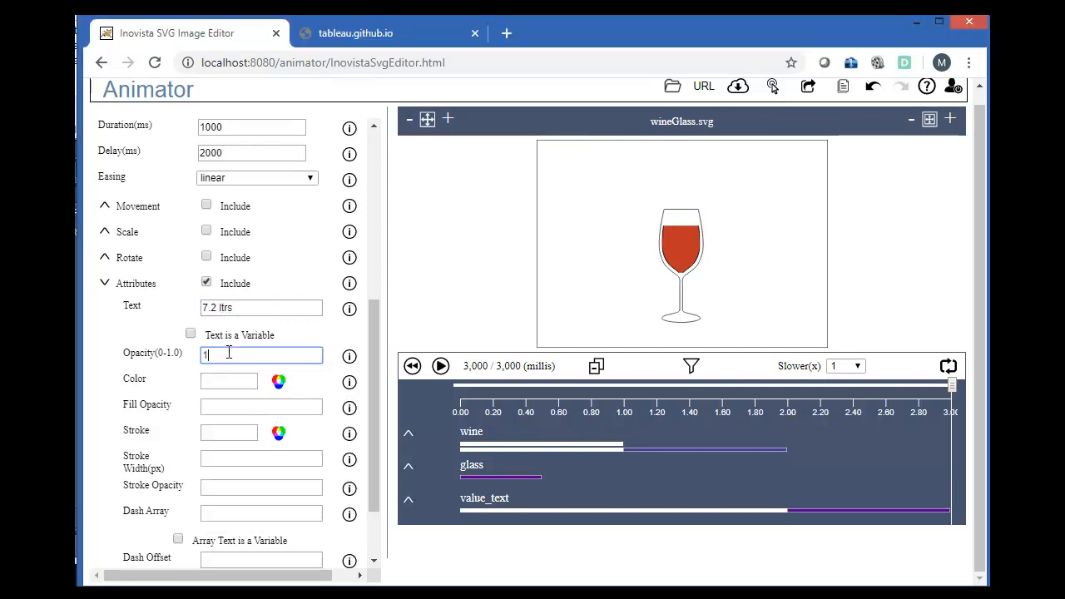
click(444, 370)
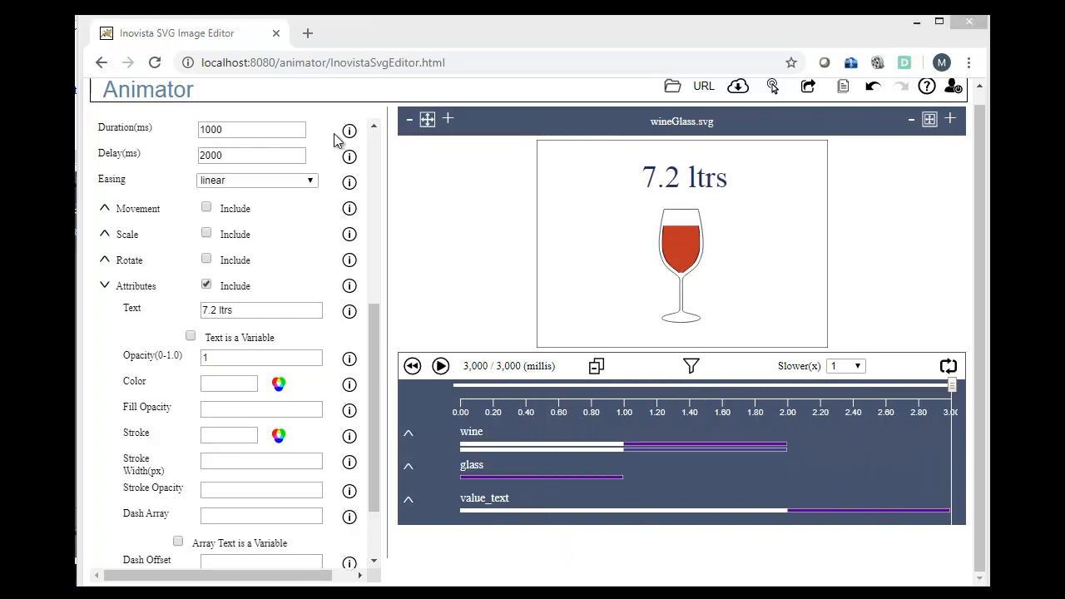
Step: Replace the clip percentage in the wine node's clip transition with the variable wineValue
drag(375, 327, 366, 245)
click(190, 271)
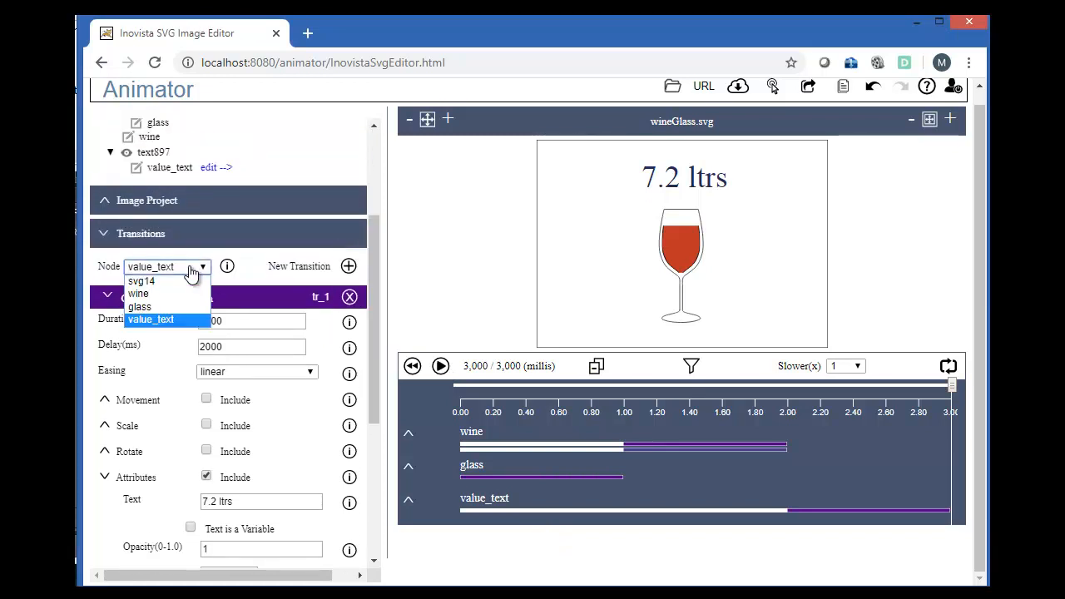
click(191, 271)
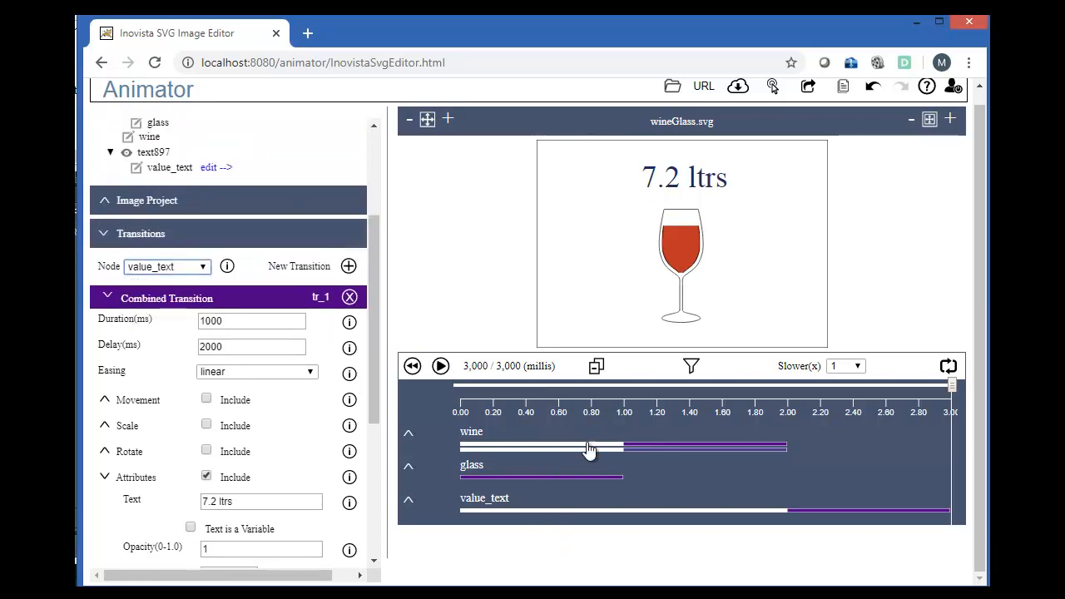
click(643, 461)
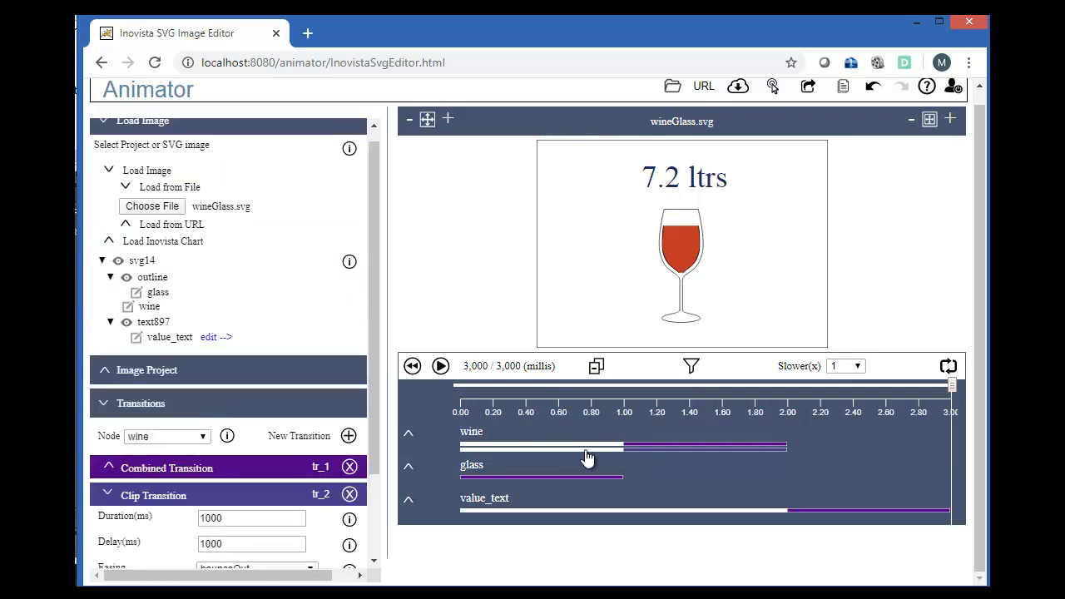
scroll(377, 451, down, 2)
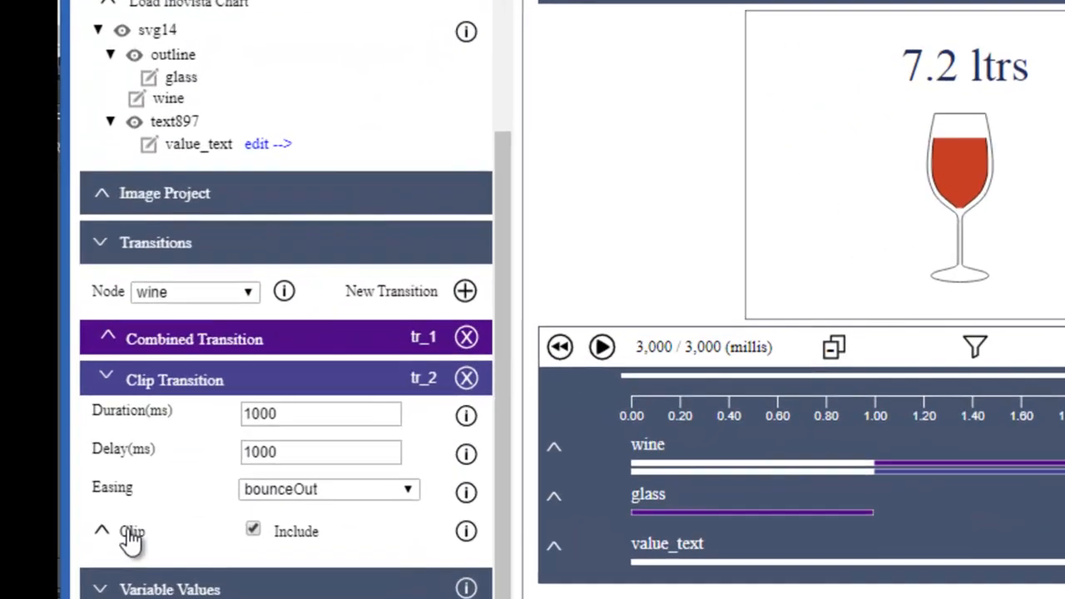
click(130, 537)
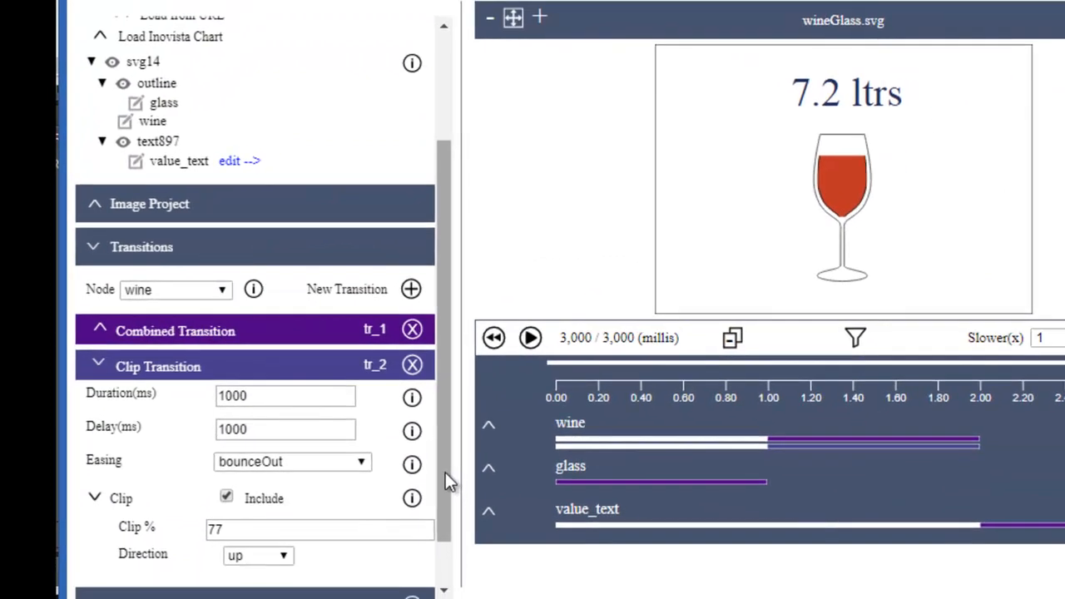
scroll(504, 506, down, 1)
click(281, 470)
double_click(282, 469)
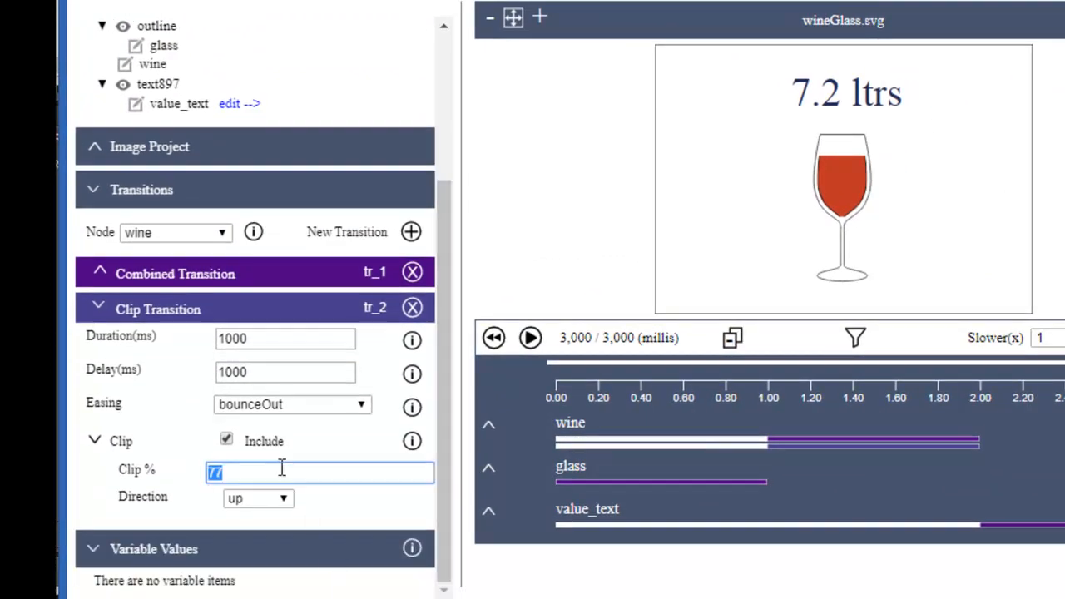
text(wineValue)
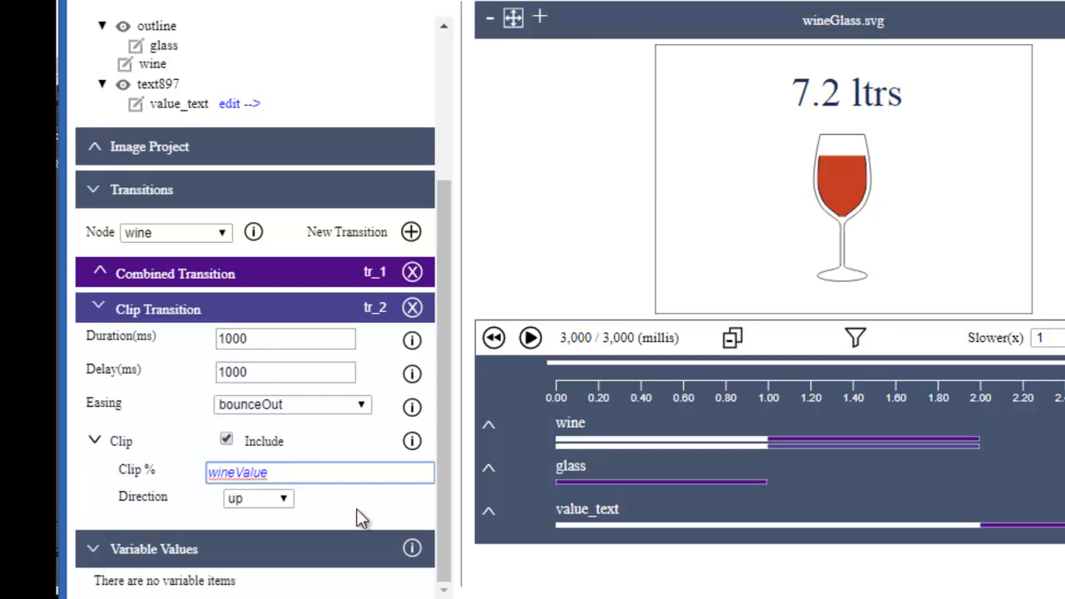
Step: Replace the text in the value_text combined transition with wineTxt and mark that text as a variable
click(487, 511)
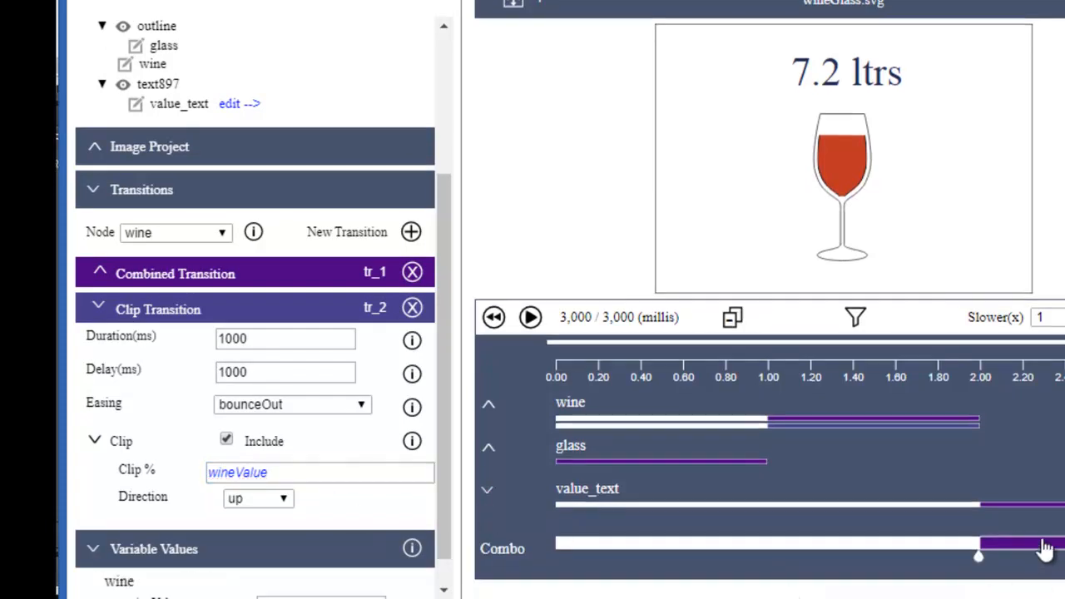
click(981, 549)
scroll(445, 394, down, 3)
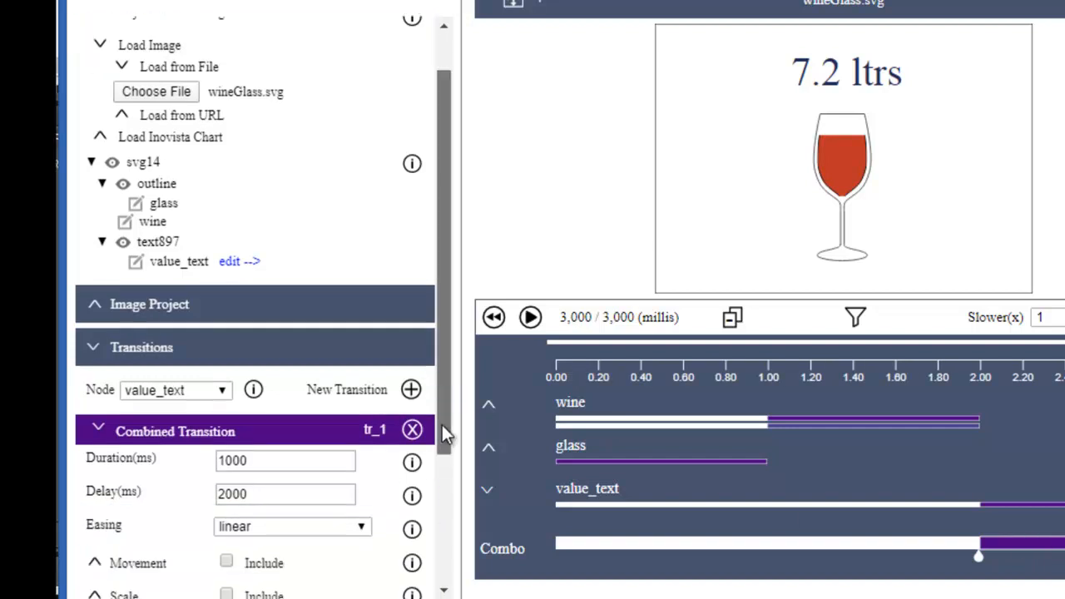
click(133, 472)
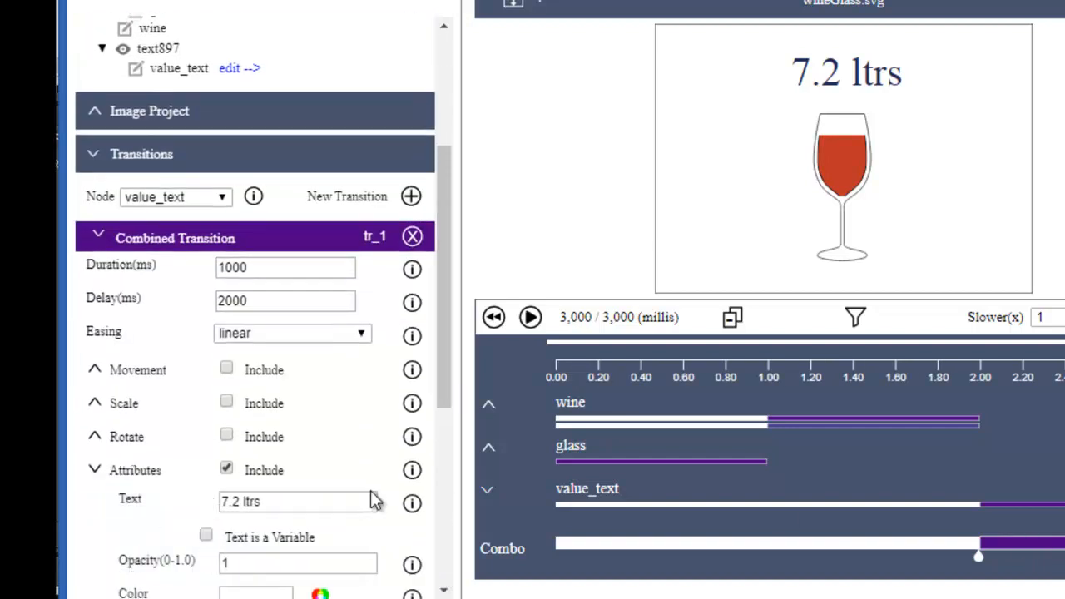
drag(450, 380, 440, 558)
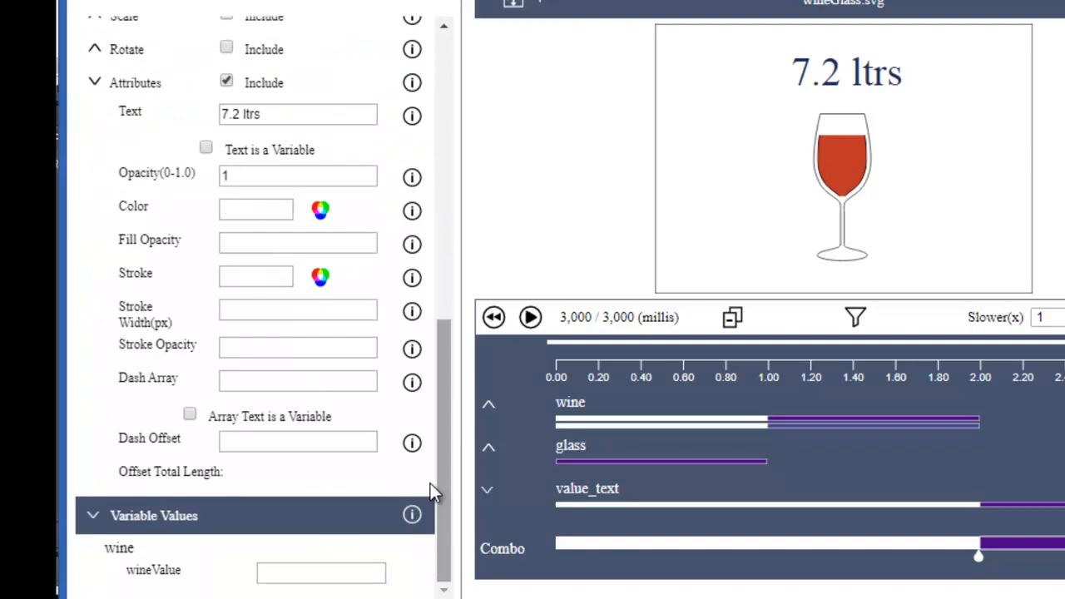
click(274, 114)
key(ctrl+a)
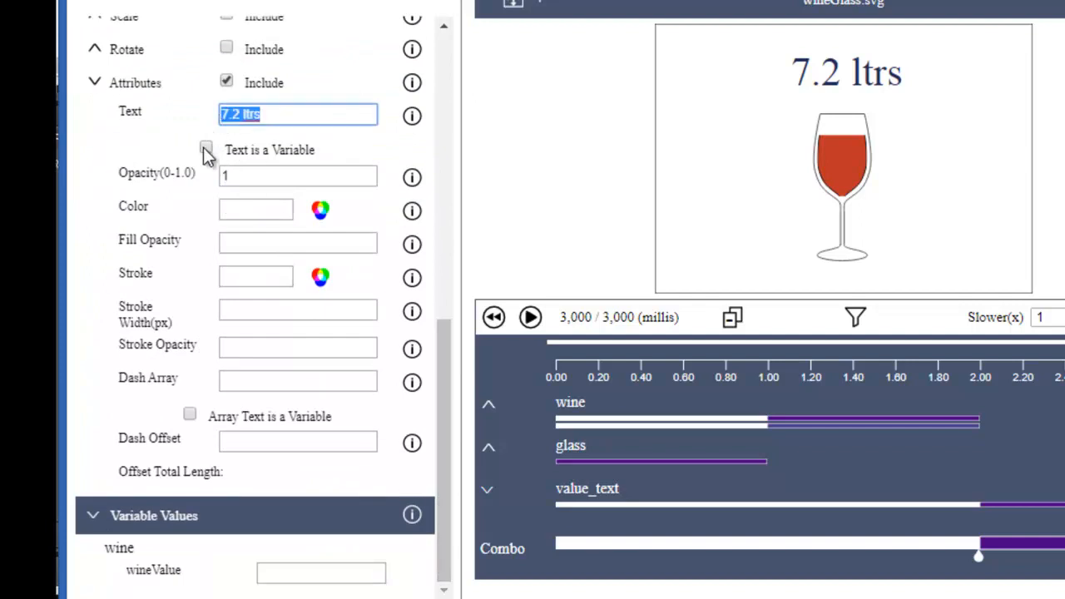
text(wine)
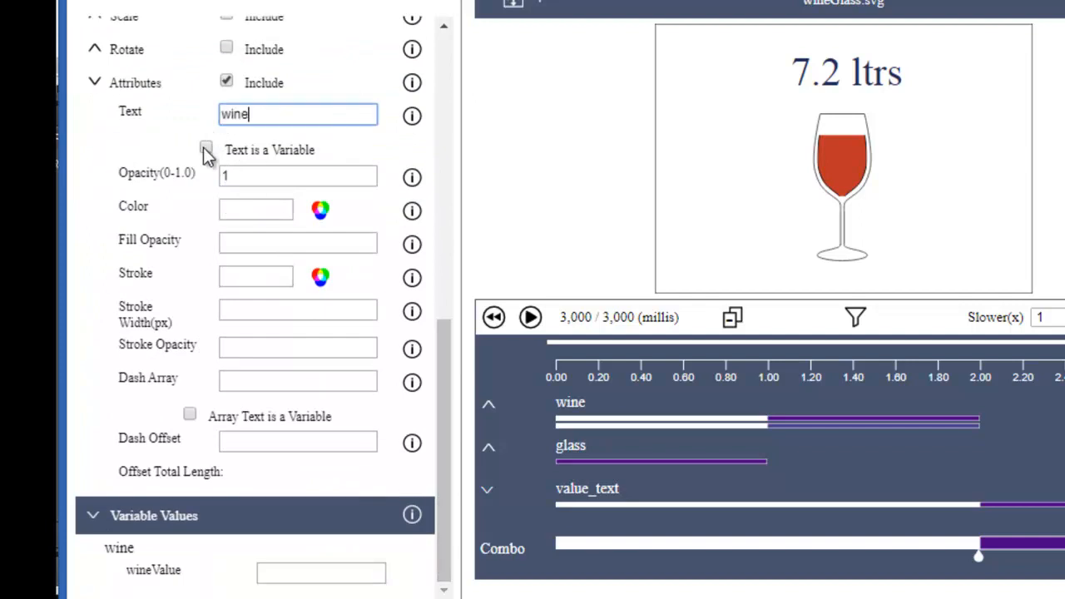
text(Txt)
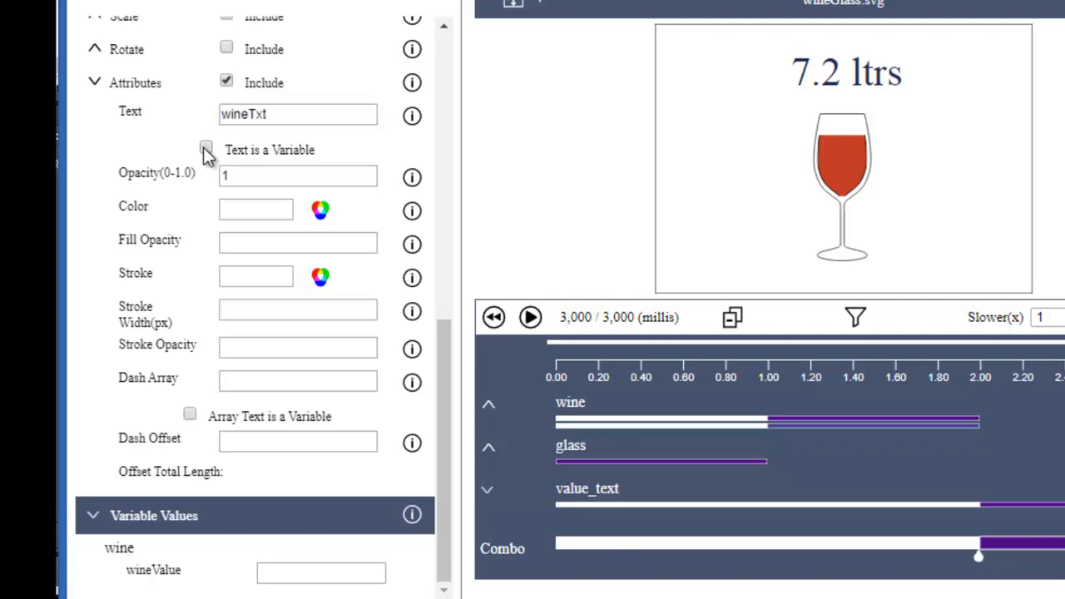
click(206, 150)
Step: Set the variable values wineValue to 65 and wineTxt to "6.5 ltrs", and replay the animation from the start
scroll(445, 454, down, 1)
click(285, 523)
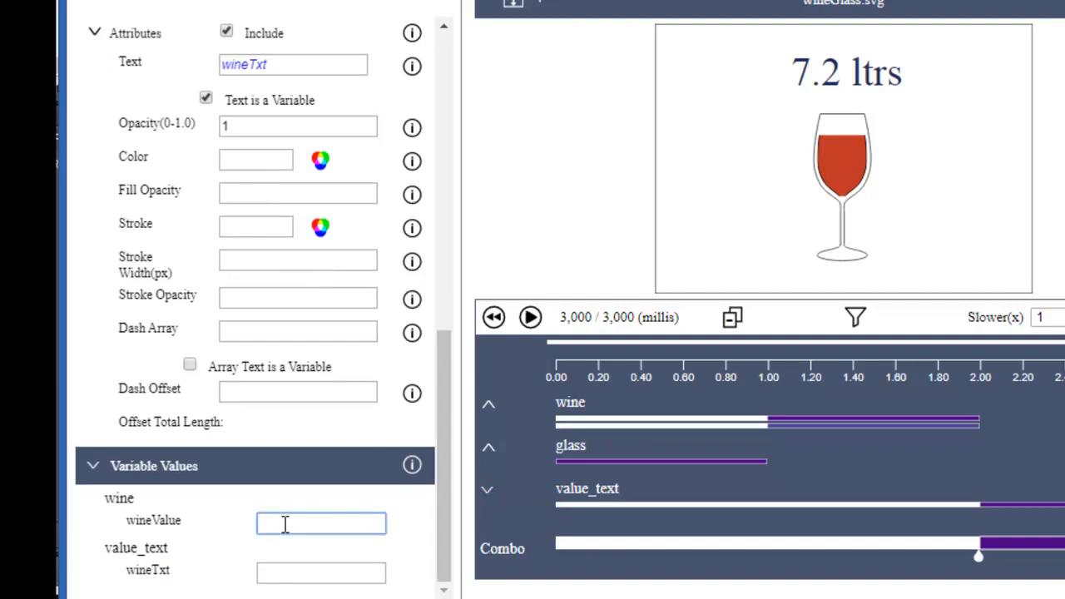
click(284, 572)
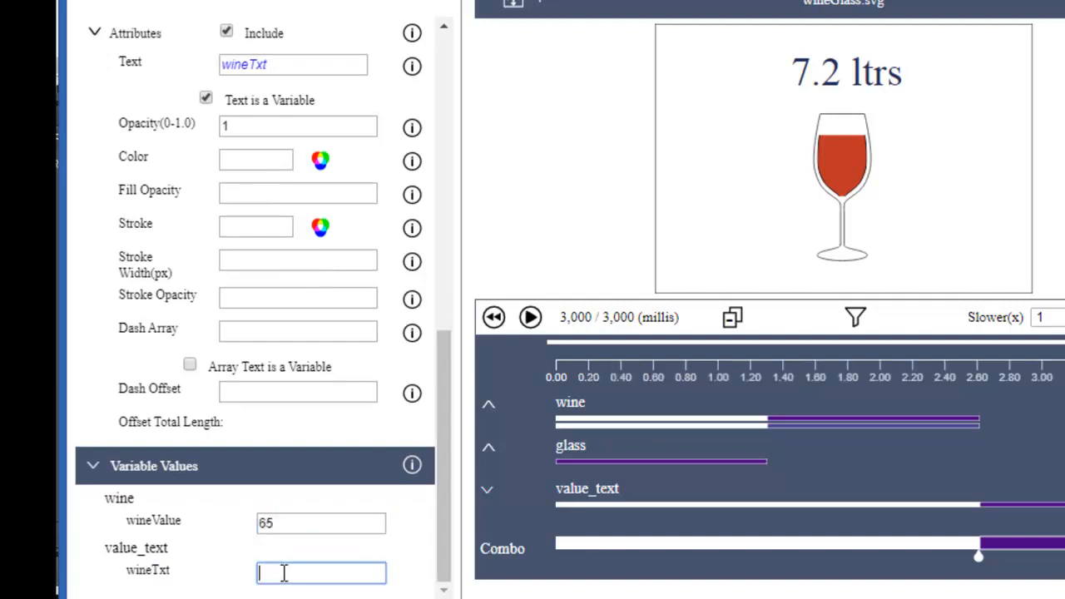
text(6.5 ltrs)
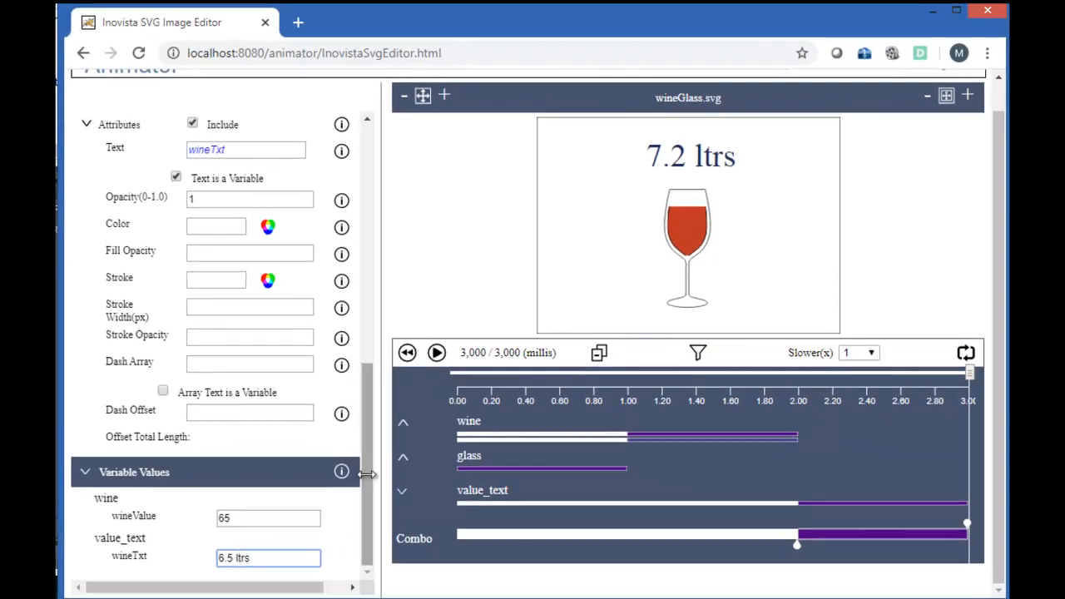
click(407, 353)
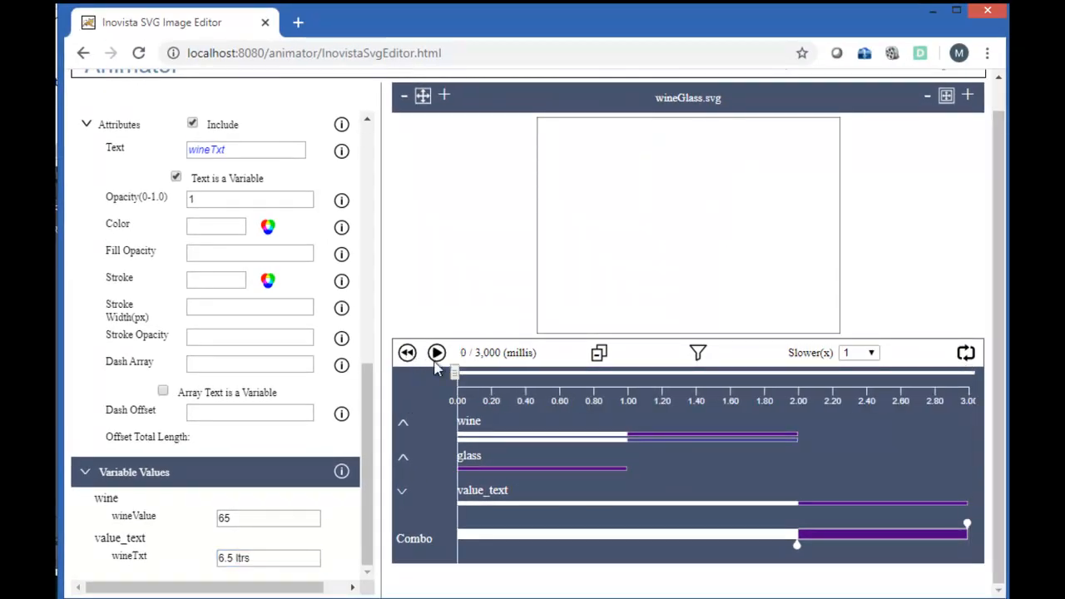
click(437, 353)
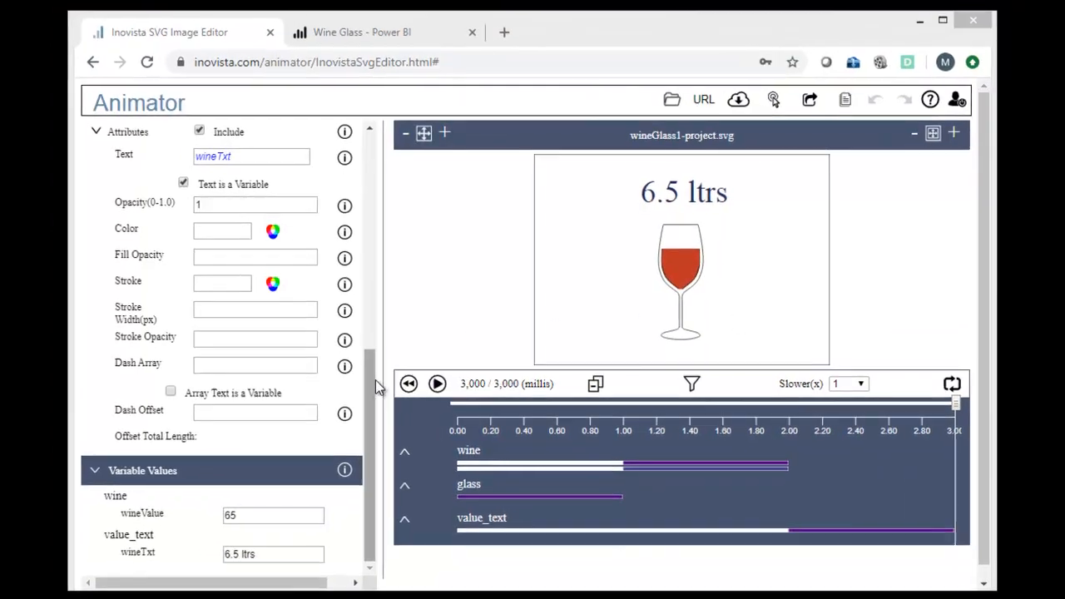
Step: Look over the project's image size settings, including the width, height and pixel/percent unit, and return to the variable values
drag(362, 389, 373, 166)
click(143, 298)
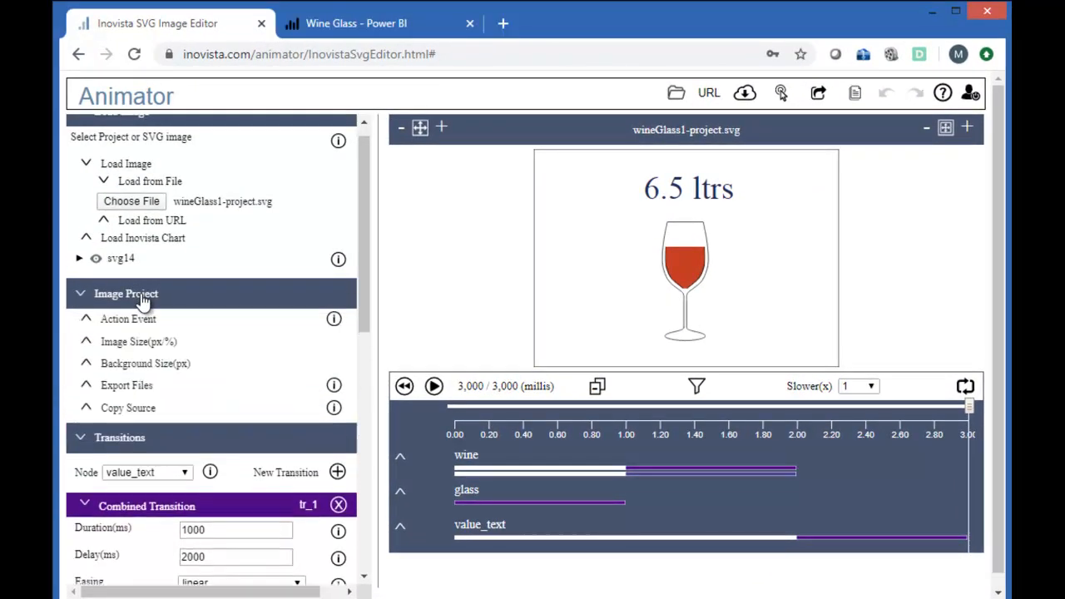
click(122, 348)
drag(362, 302, 362, 362)
click(141, 242)
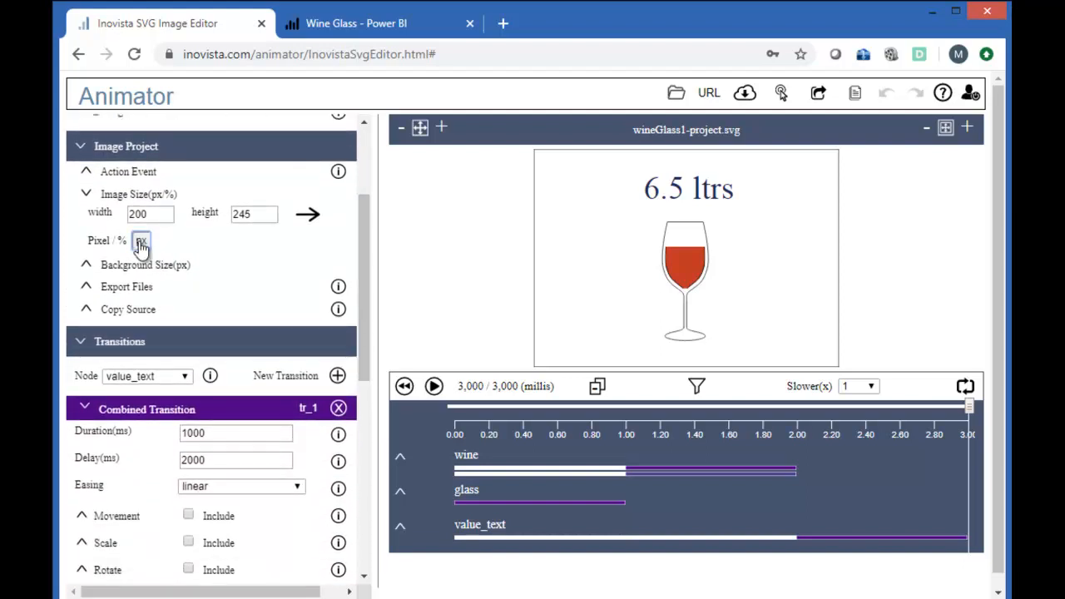
click(223, 155)
drag(363, 223, 376, 474)
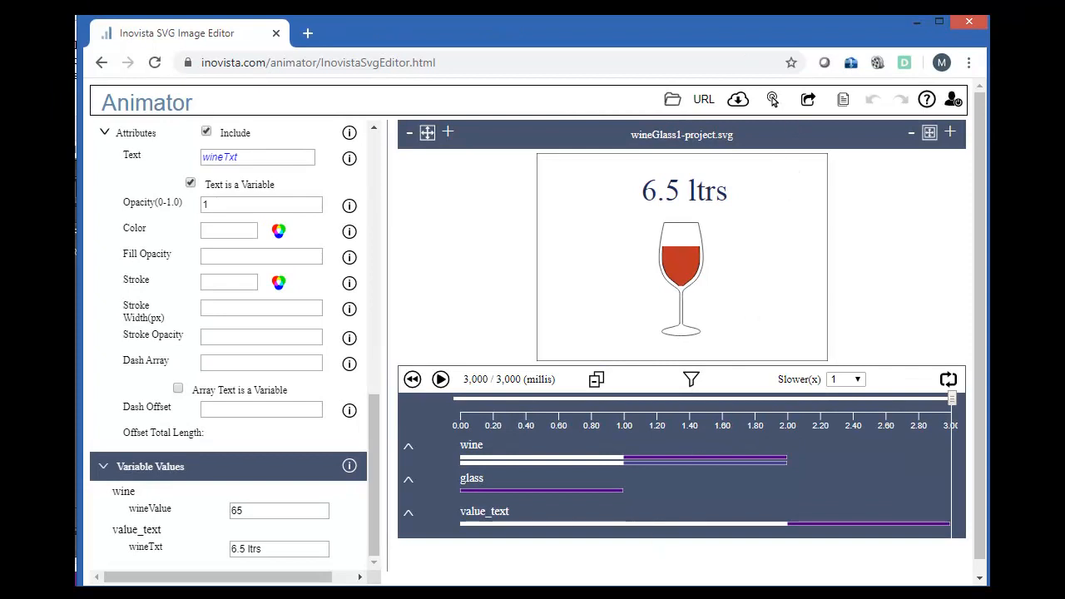
Step: Open the Tableau extension form from the project's export options and move the dialog away from the export list
click(807, 102)
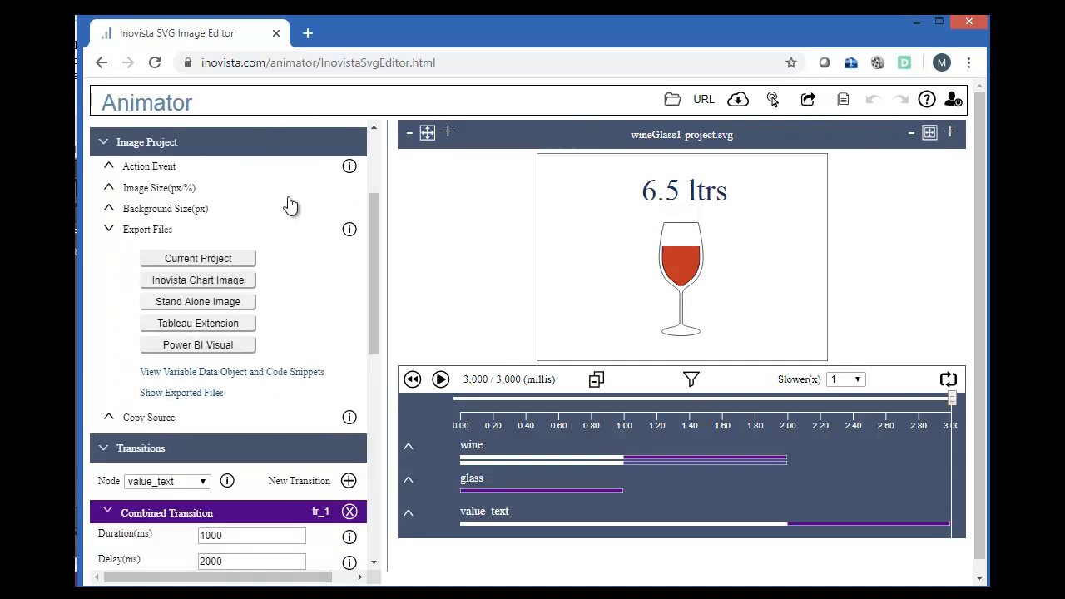
click(240, 326)
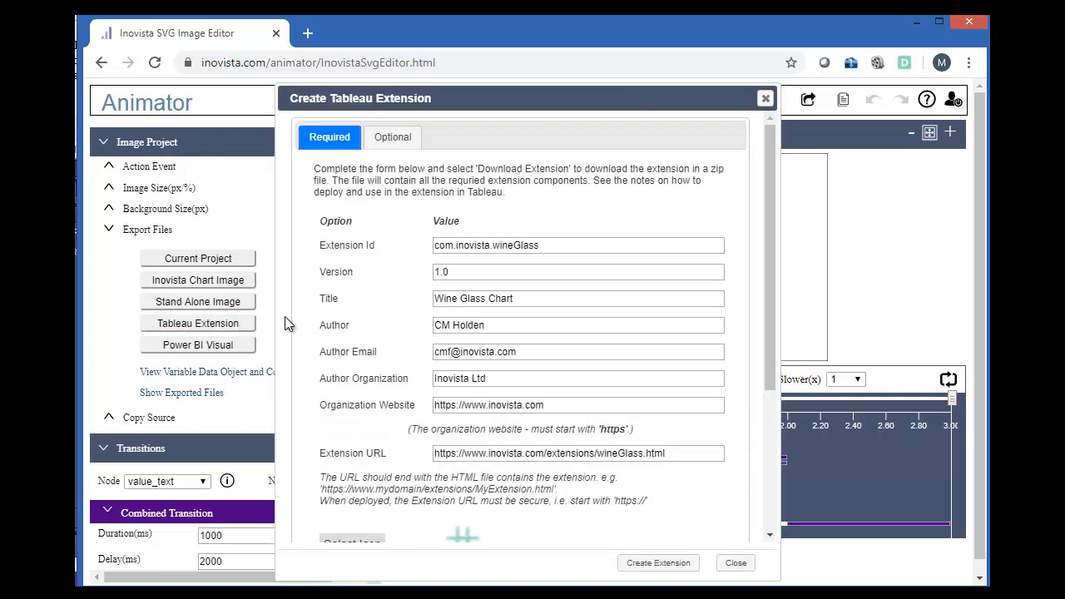
drag(502, 94, 565, 87)
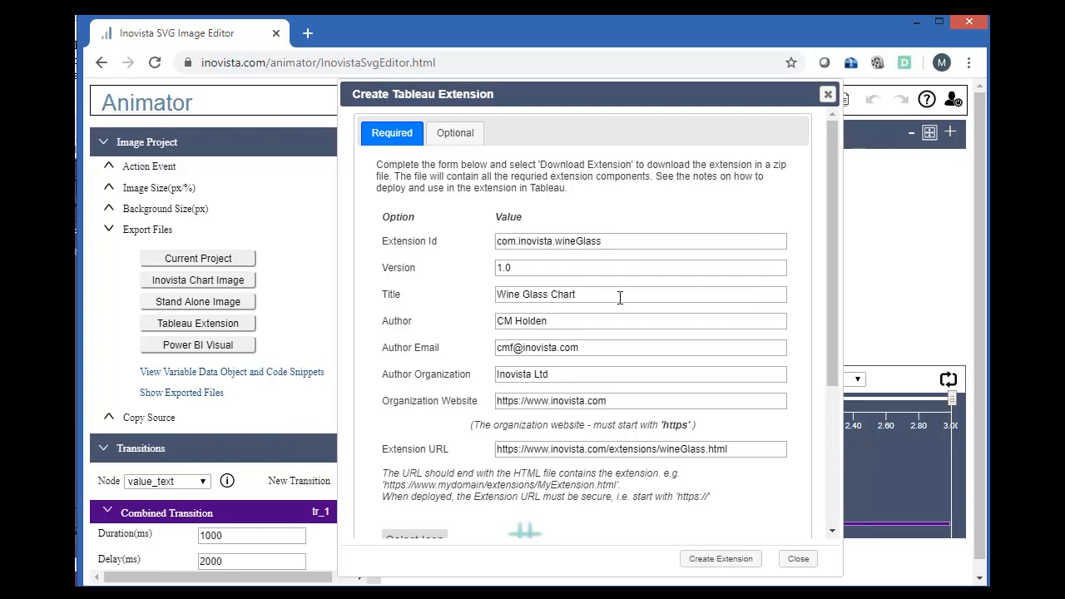
Step: Check the required details from author and organization to extension URL, icon and locale, and create the Tableau extension
click(577, 320)
click(602, 343)
click(601, 369)
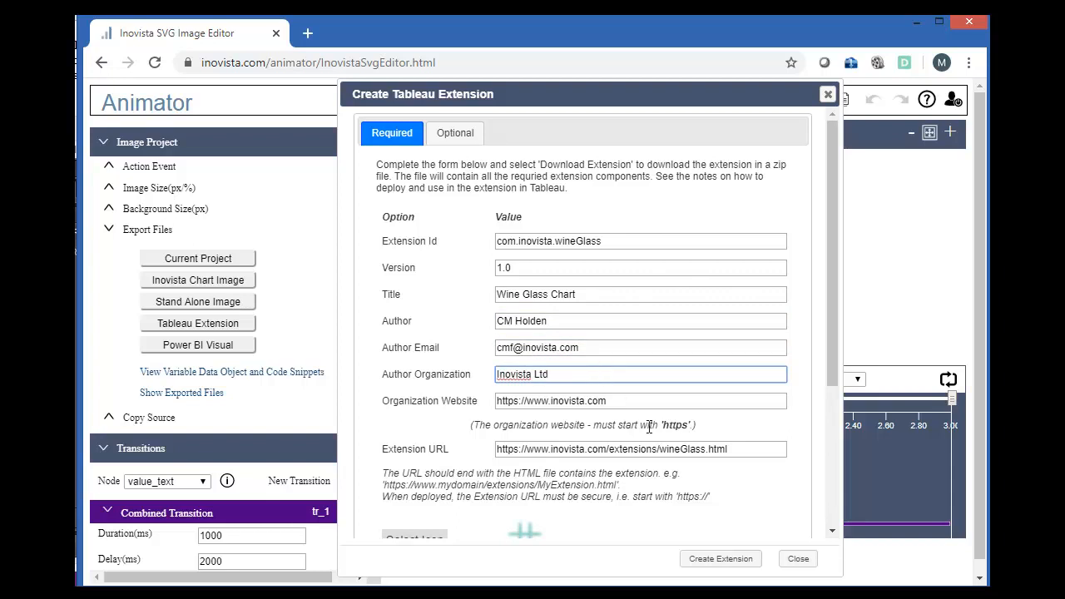
triple_click(735, 450)
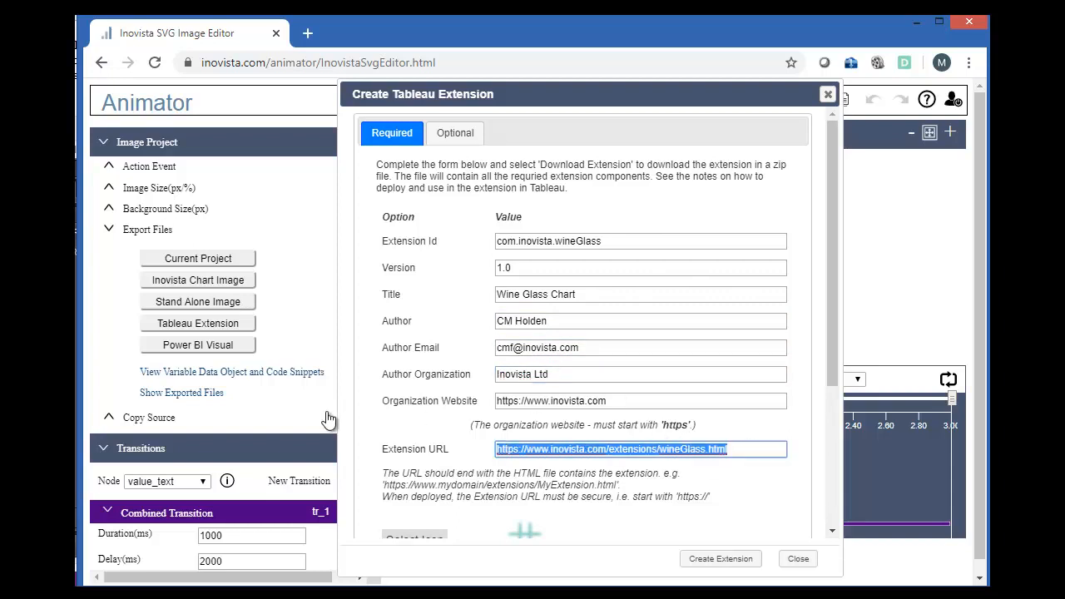
click(731, 449)
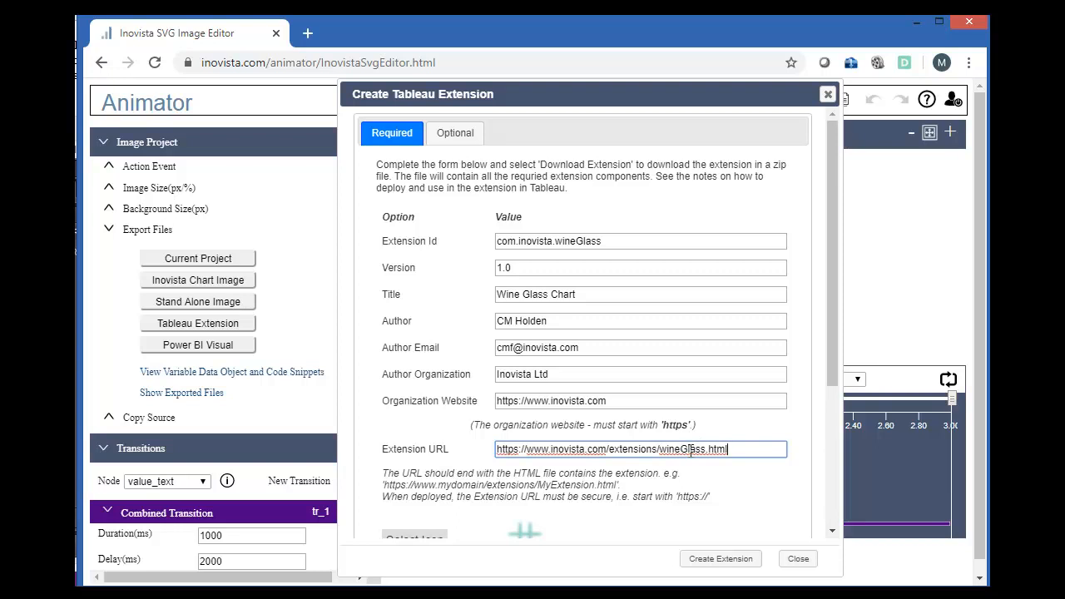
double_click(691, 449)
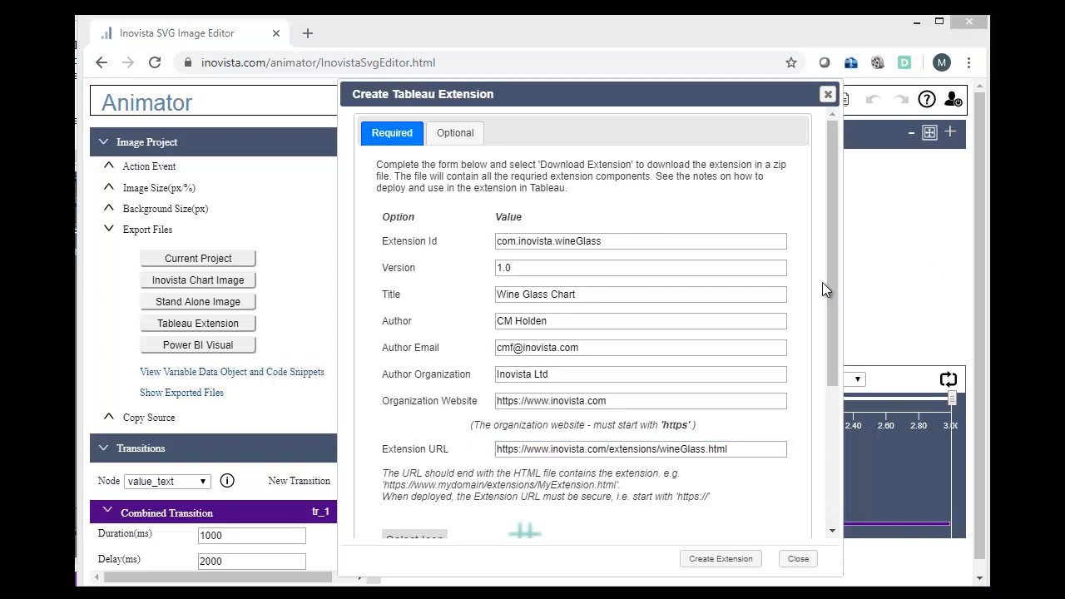
drag(831, 265, 781, 489)
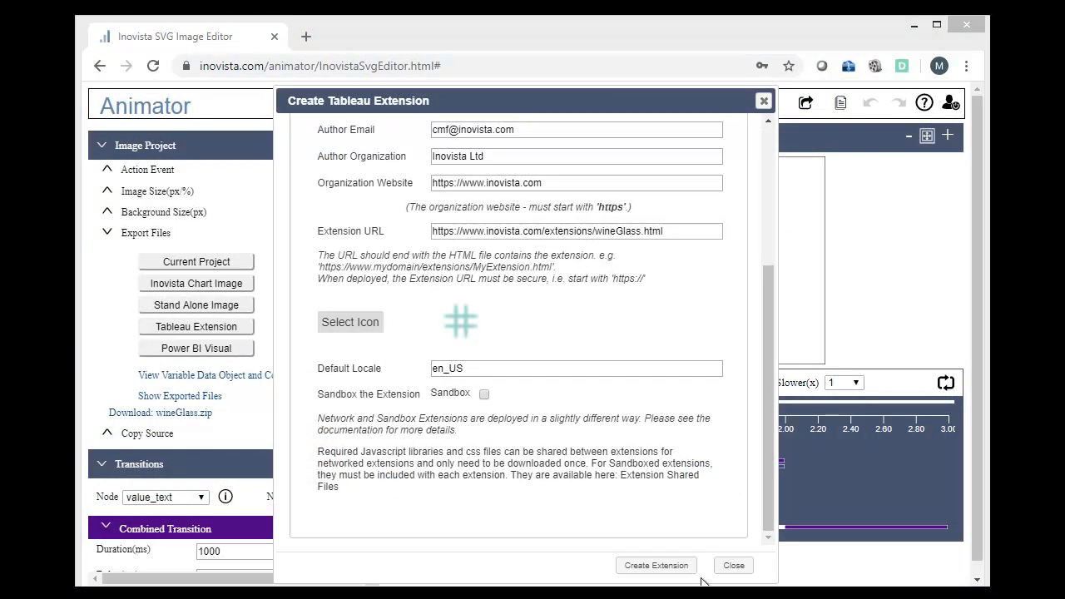
click(662, 567)
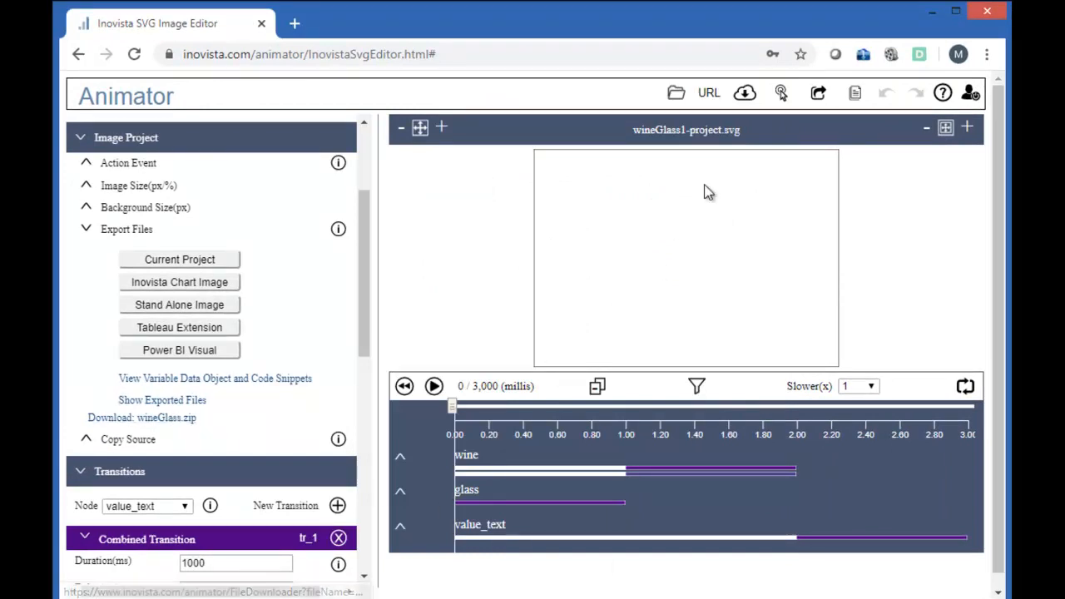
Step: Look through the list of exported files to its end and close it
click(745, 93)
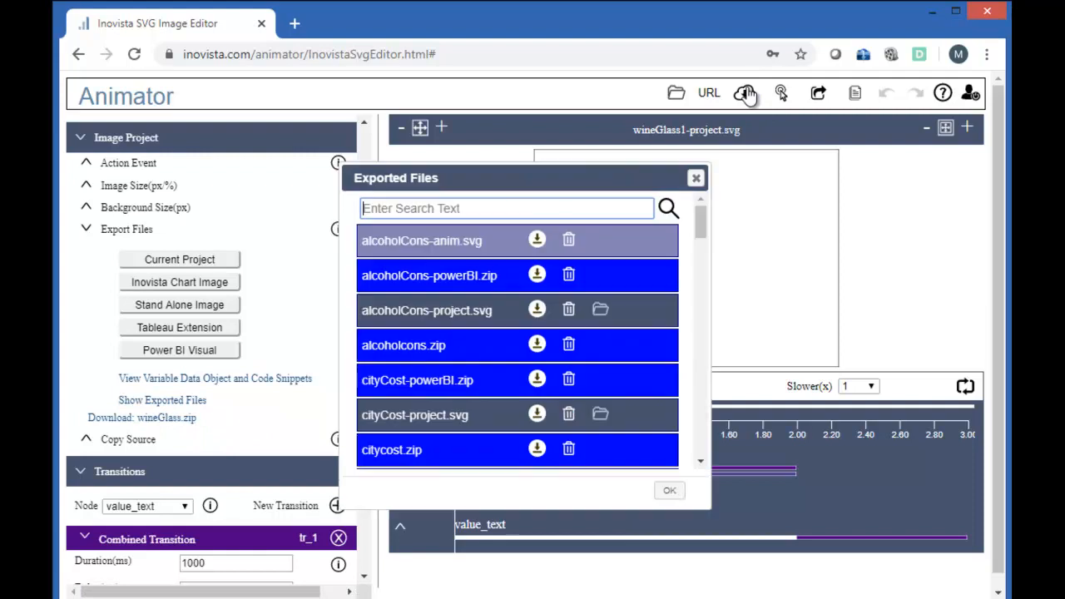
drag(700, 225, 689, 447)
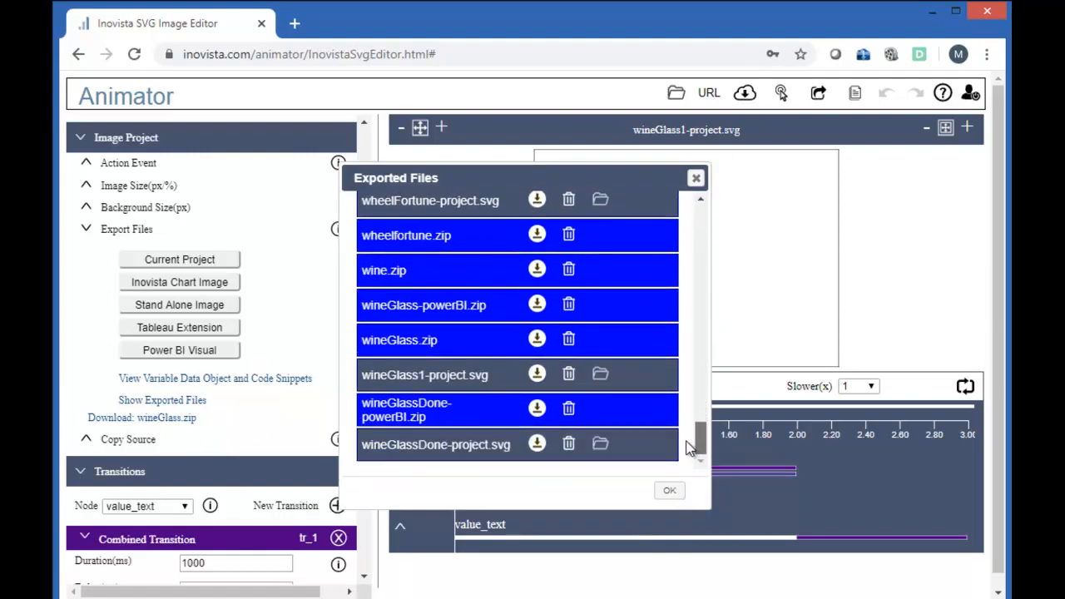
click(669, 491)
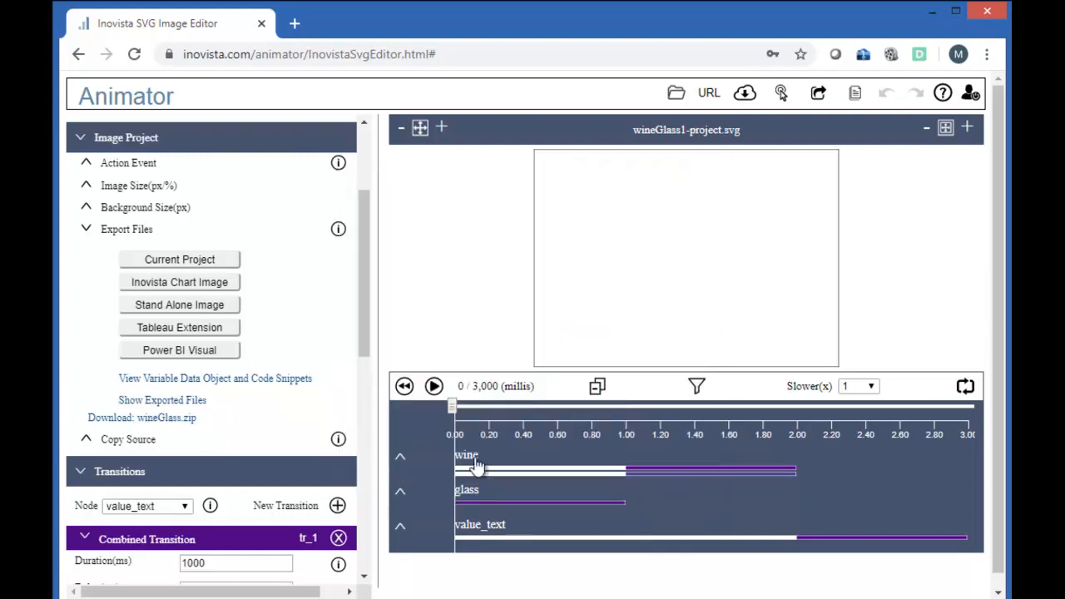
Step: Download wineGlass.zip, switch to the zips folder in File Explorer and open the wineGlass folder inside the archive
click(142, 418)
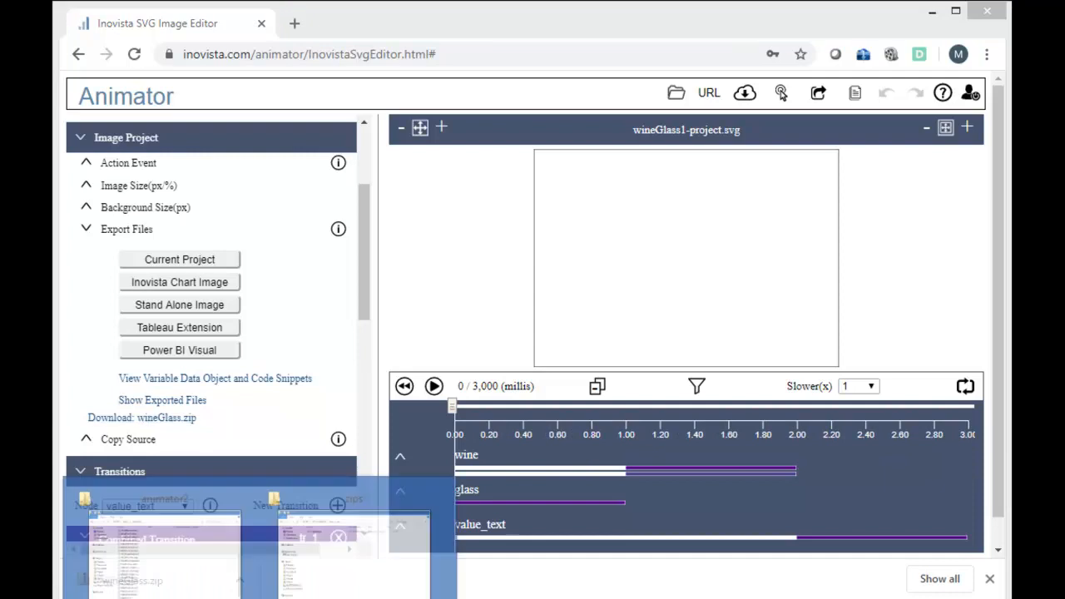
click(326, 591)
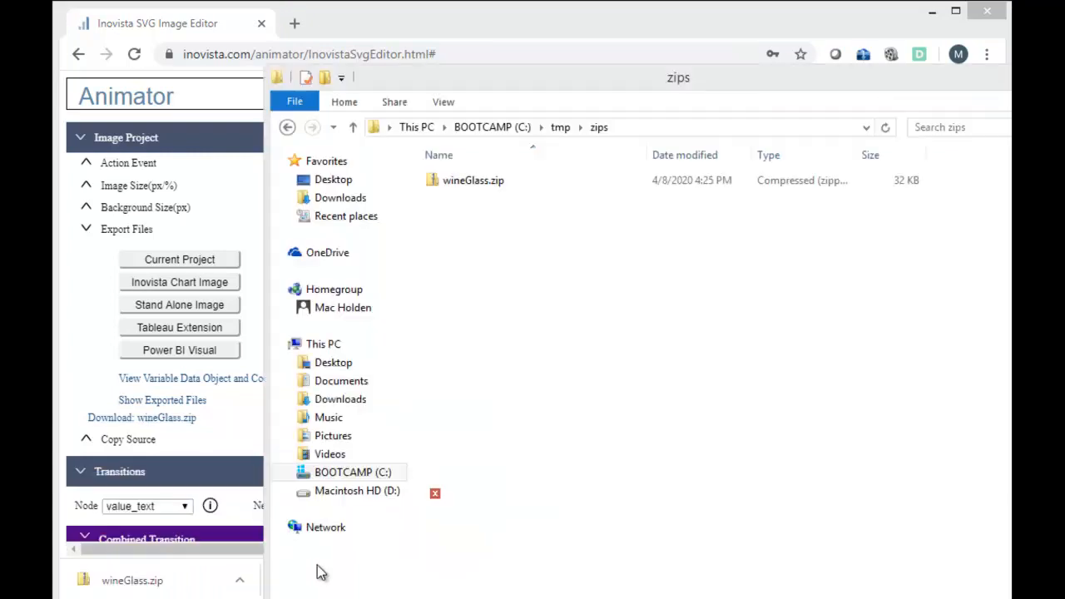
click(480, 186)
double_click(480, 186)
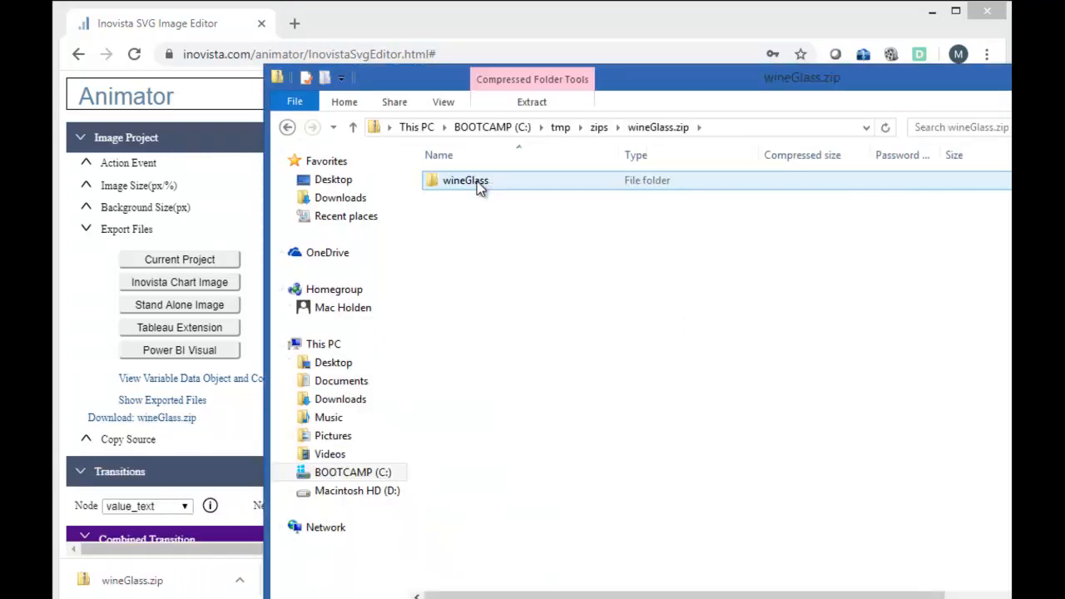
double_click(481, 187)
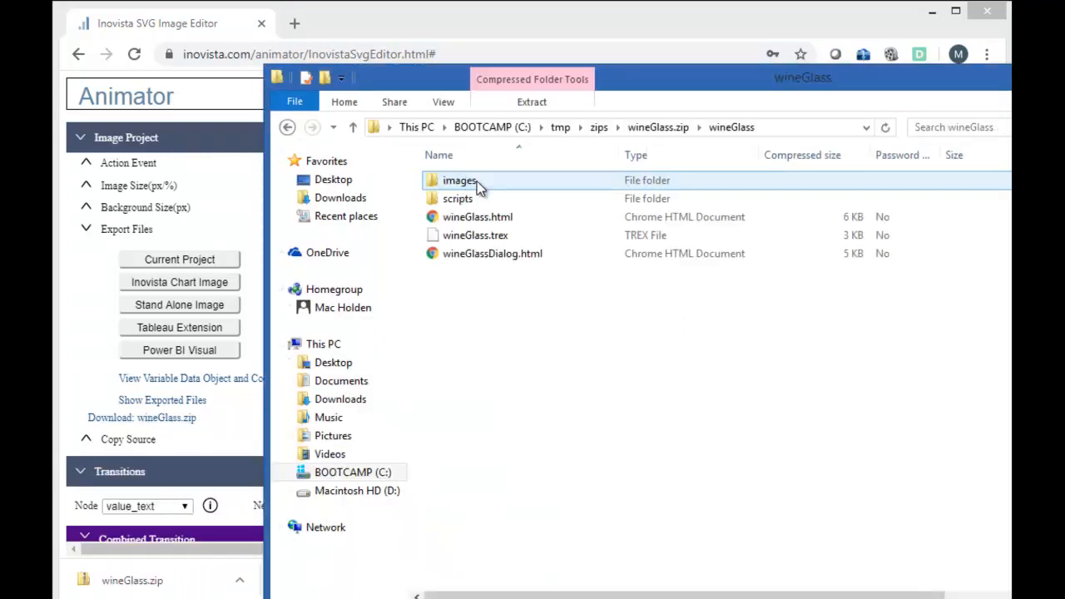
Step: Examine the extension package's contents: the wineGlass.trex file and the images and scripts folders
click(481, 235)
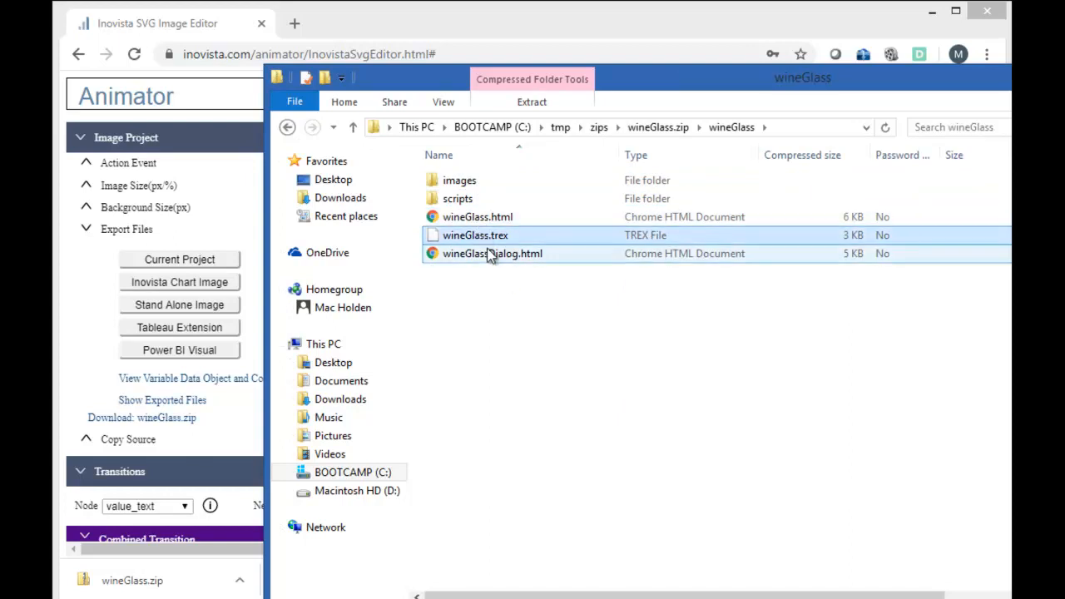
double_click(454, 181)
click(738, 132)
double_click(457, 199)
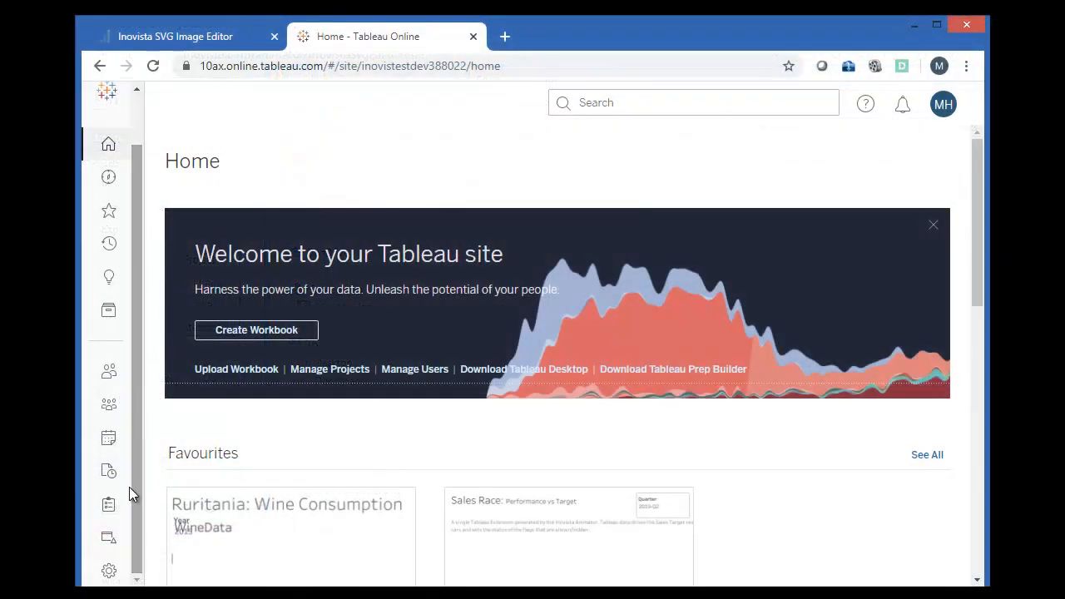
Step: Switch to Tableau Online and open the dashboard extension settings of the site
click(110, 569)
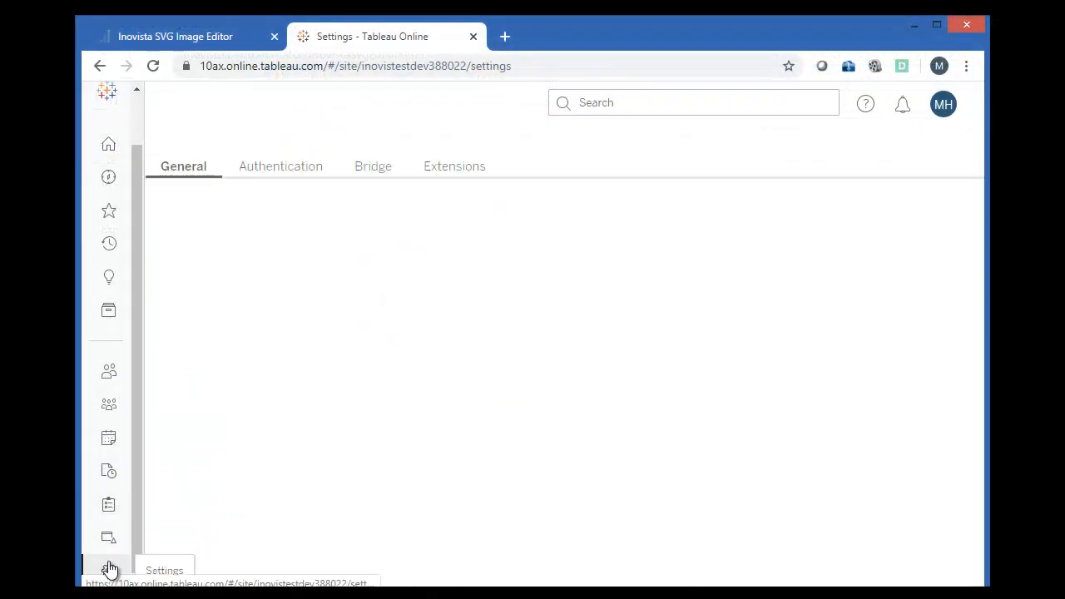
click(453, 171)
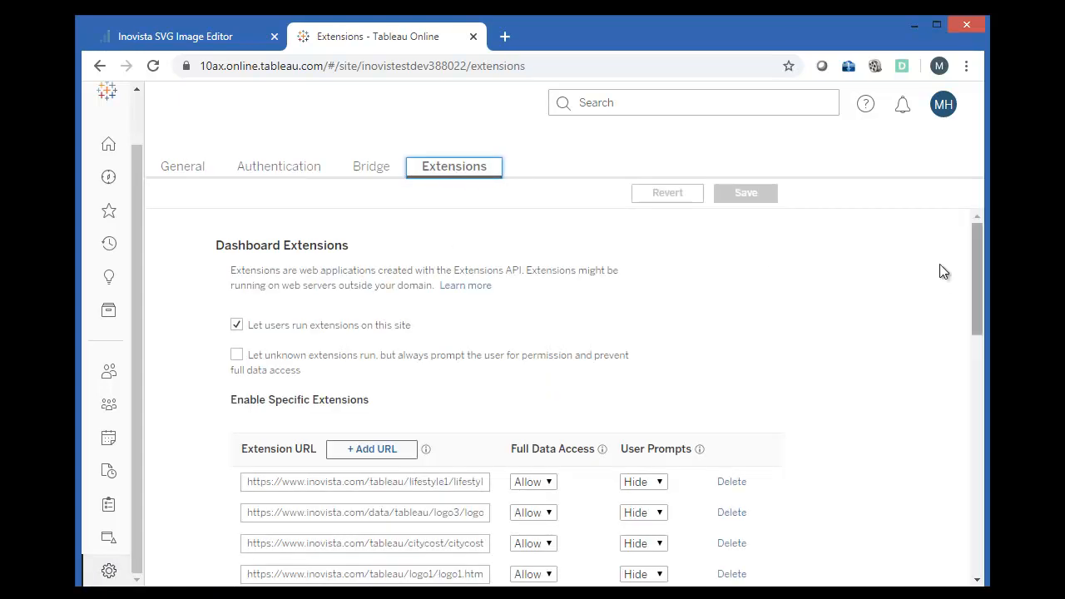
click(392, 452)
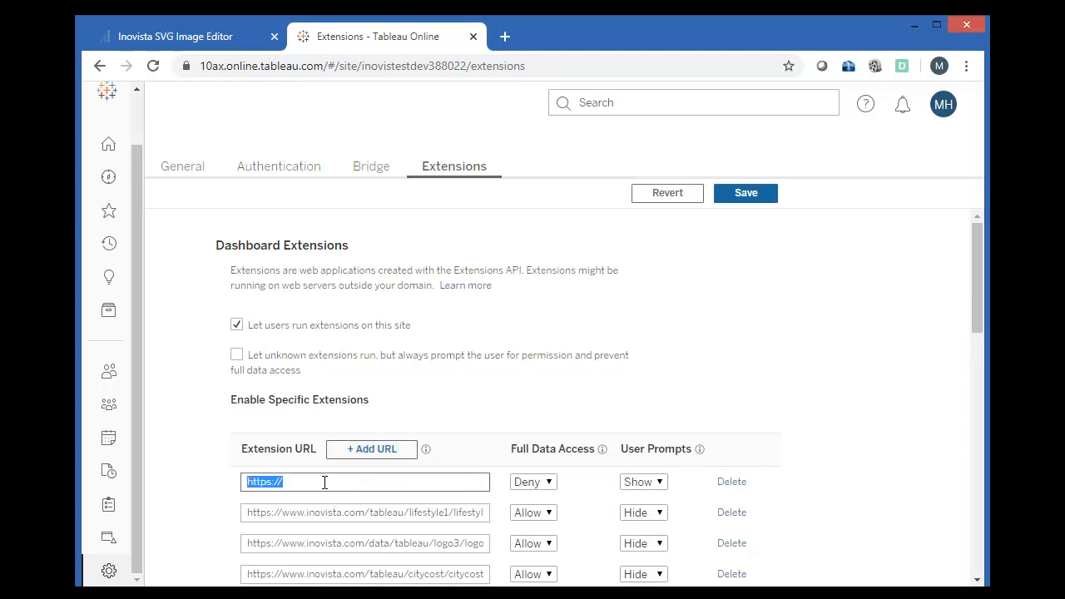
key(ctrl+v)
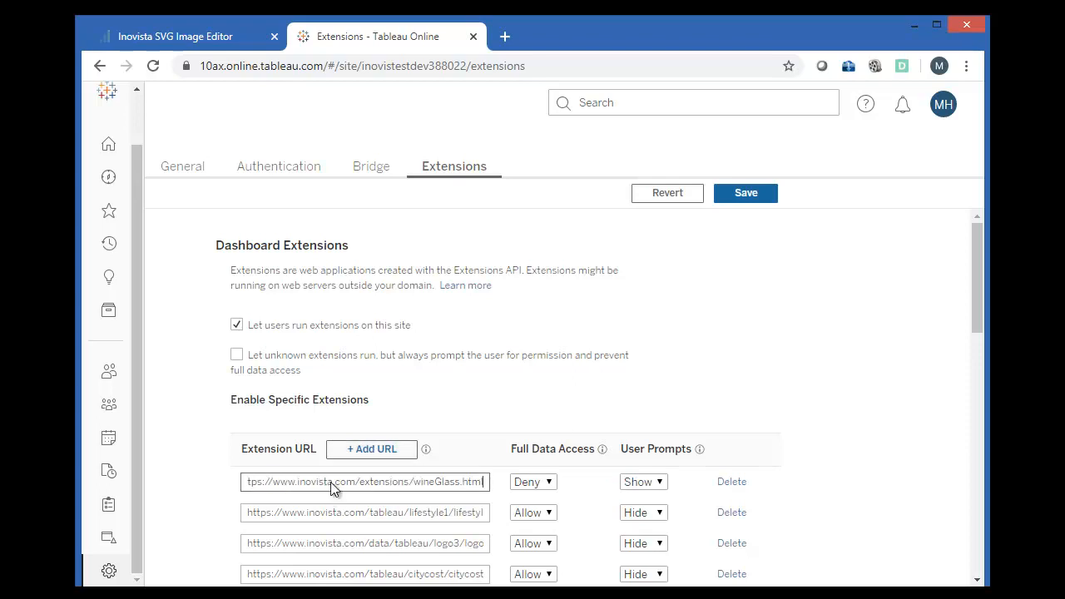
click(548, 484)
click(531, 497)
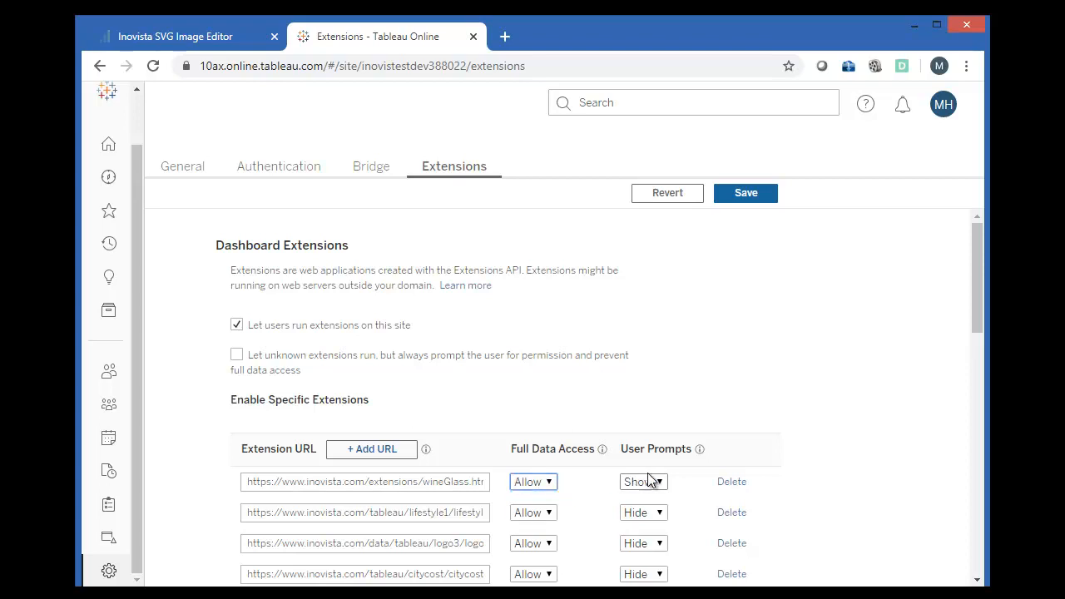
click(642, 485)
click(641, 510)
click(742, 197)
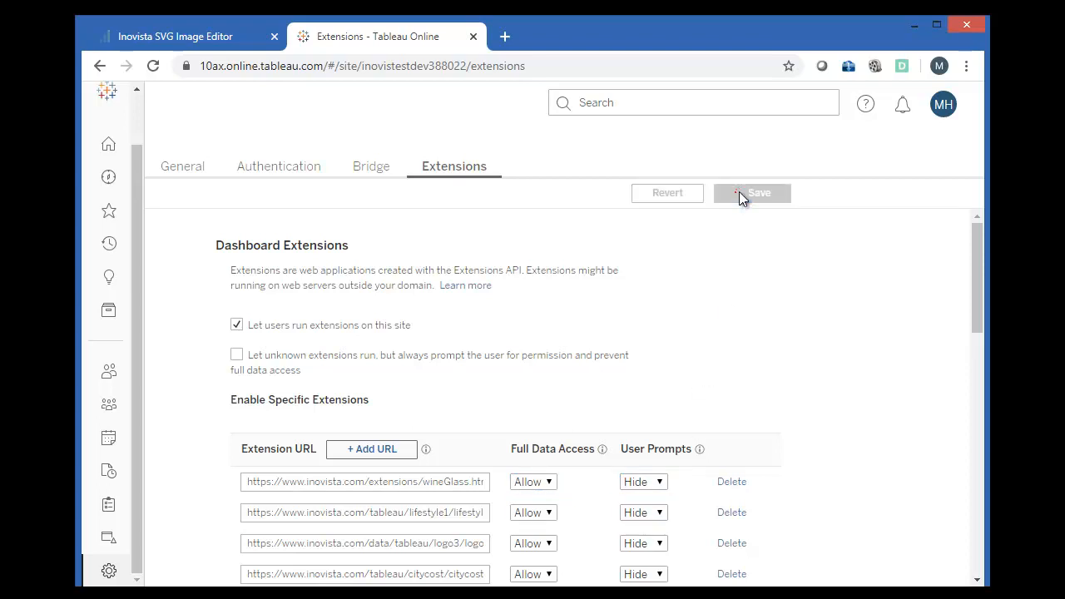
Step: Open the WineGlass dashboard of the InovistaExtensions workbook for editing and add an extension object loaded from wineGlass.trex
click(107, 147)
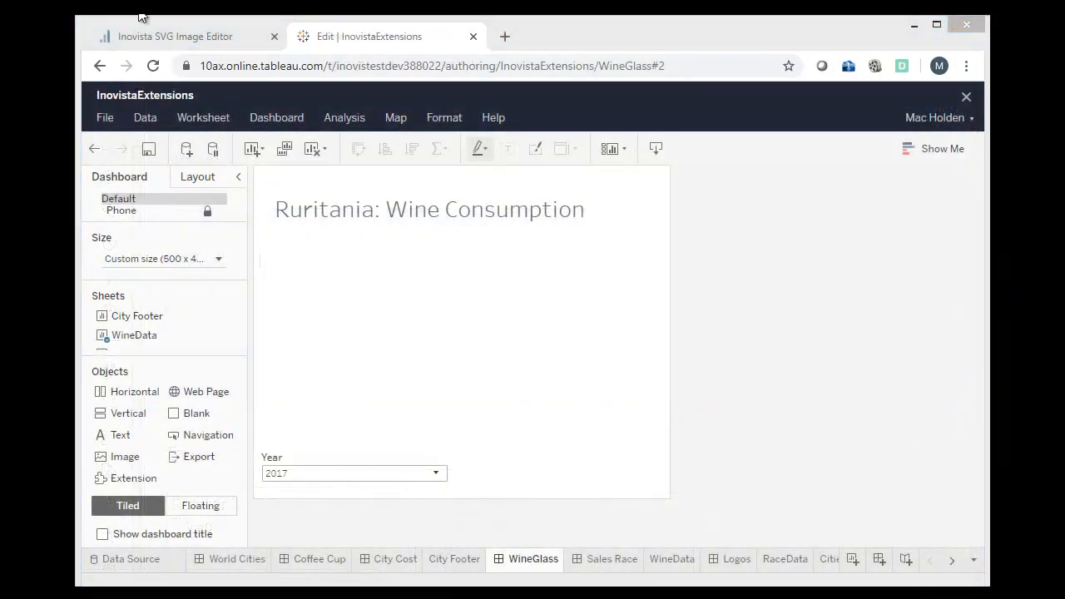
drag(135, 479, 317, 383)
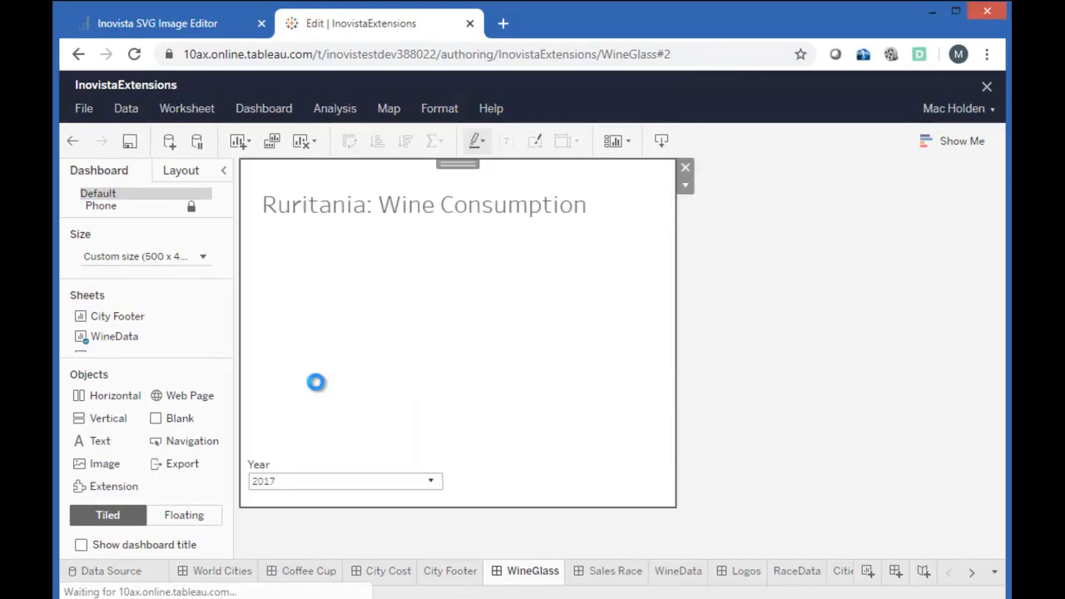
click(630, 405)
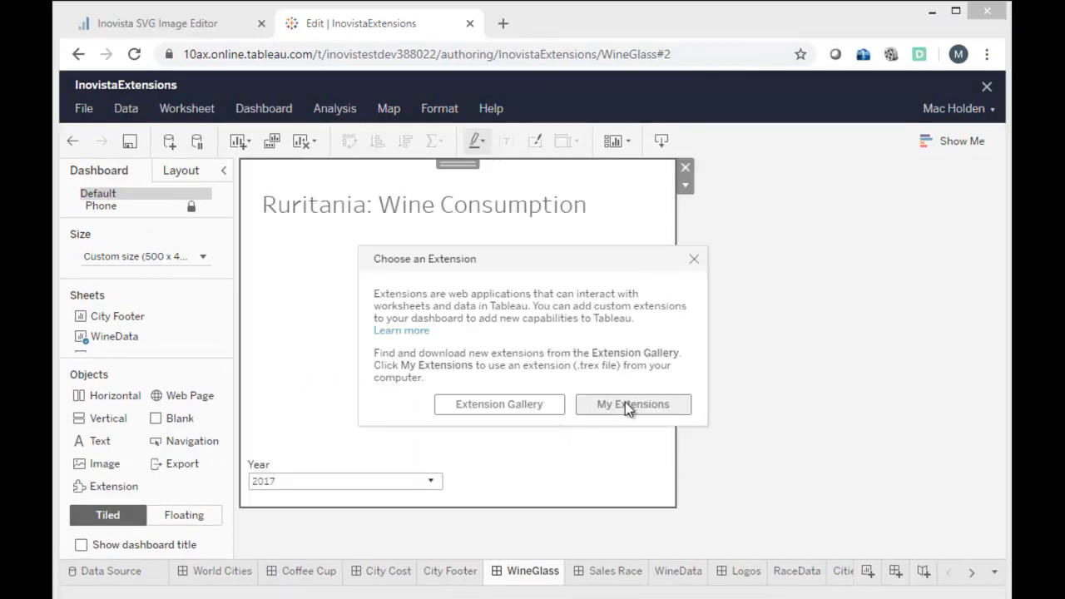
drag(394, 21, 600, 57)
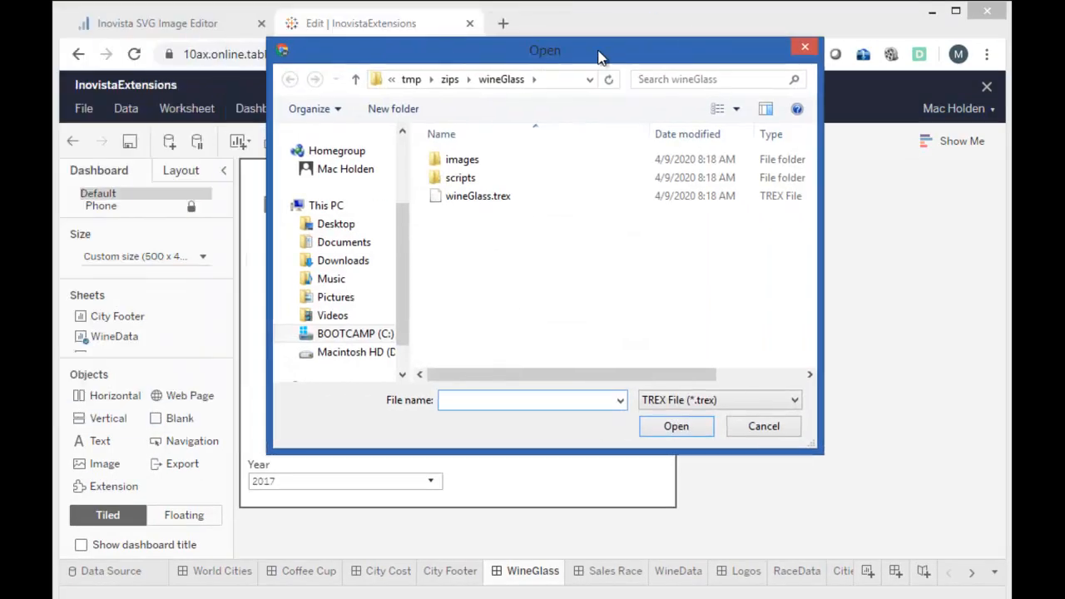
click(499, 197)
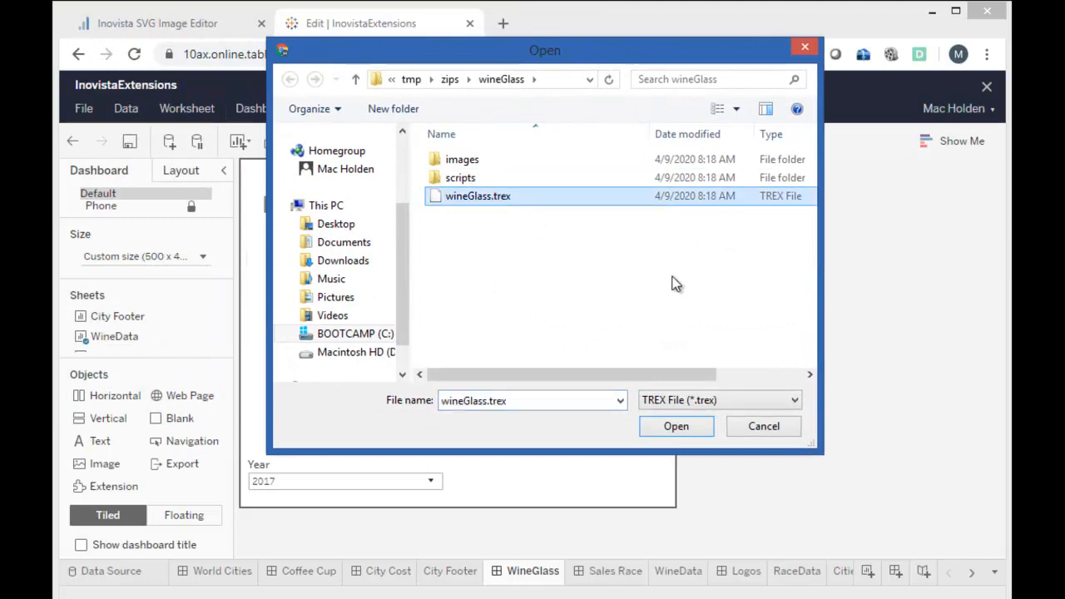
click(679, 428)
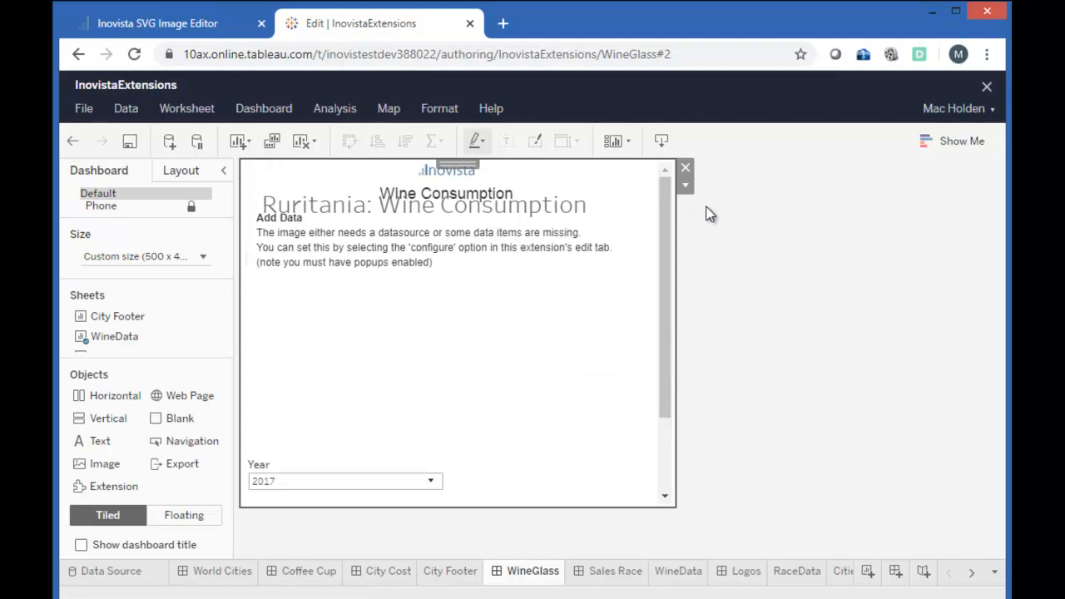
Step: Open the wine glass extension's configuration and select the WineData worksheet, keeping image updates on filter changes only
click(685, 186)
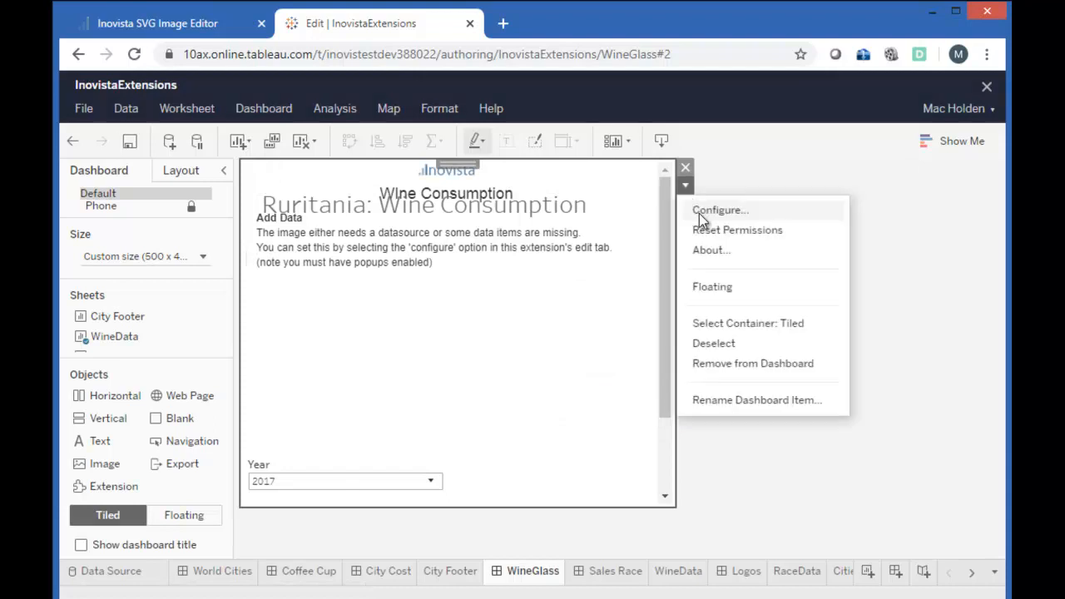
click(702, 213)
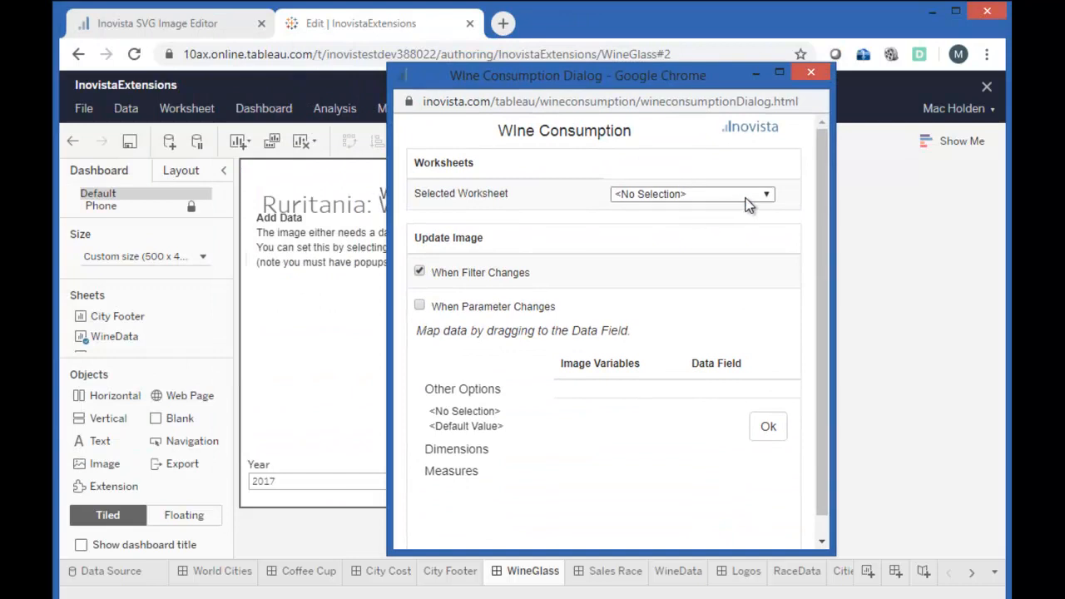
click(747, 200)
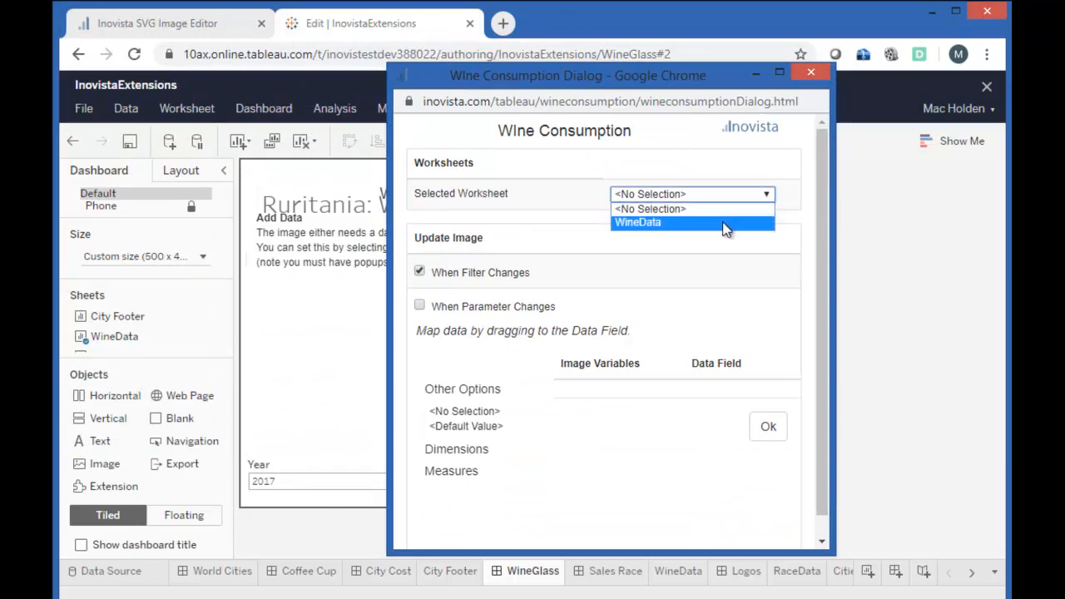
click(725, 223)
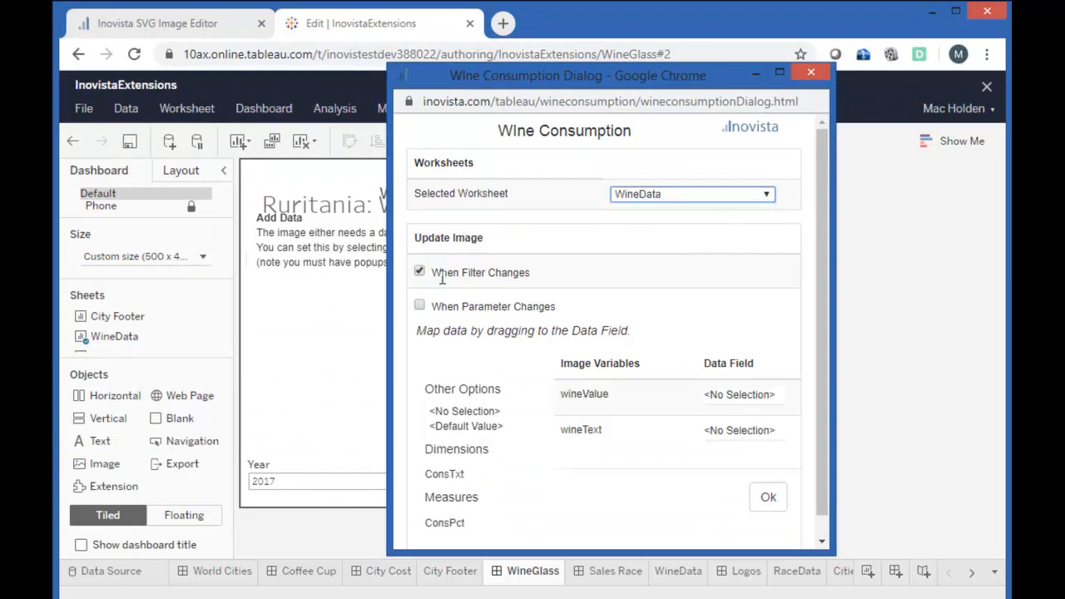
click(421, 305)
click(419, 273)
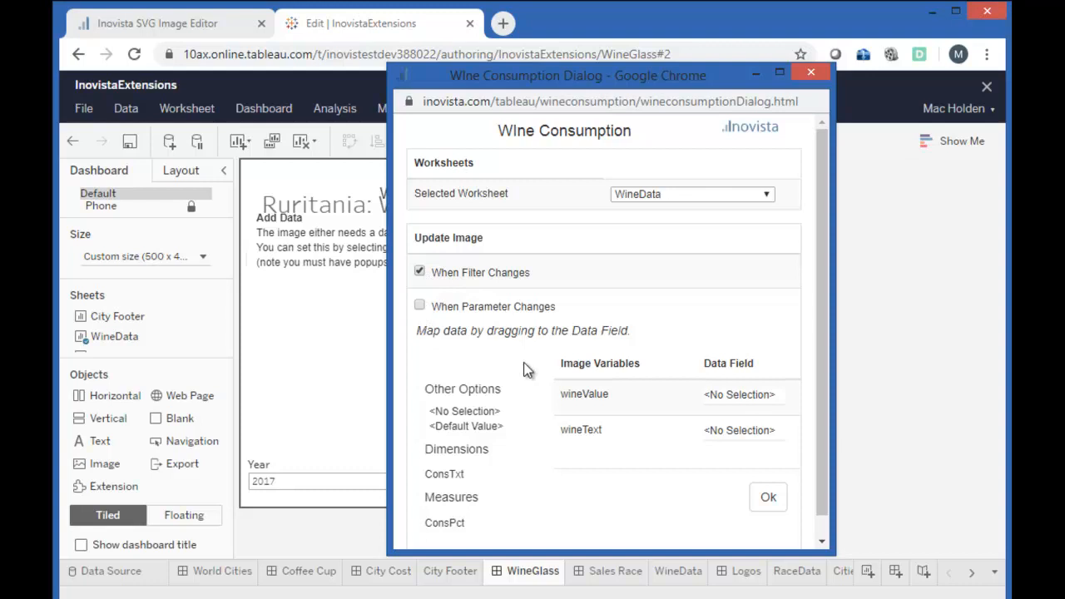
Step: Map the image variable wineText to ConsTxt and wineValue to ConsPct, and confirm the extension's configuration
scroll(816, 349, down, 1)
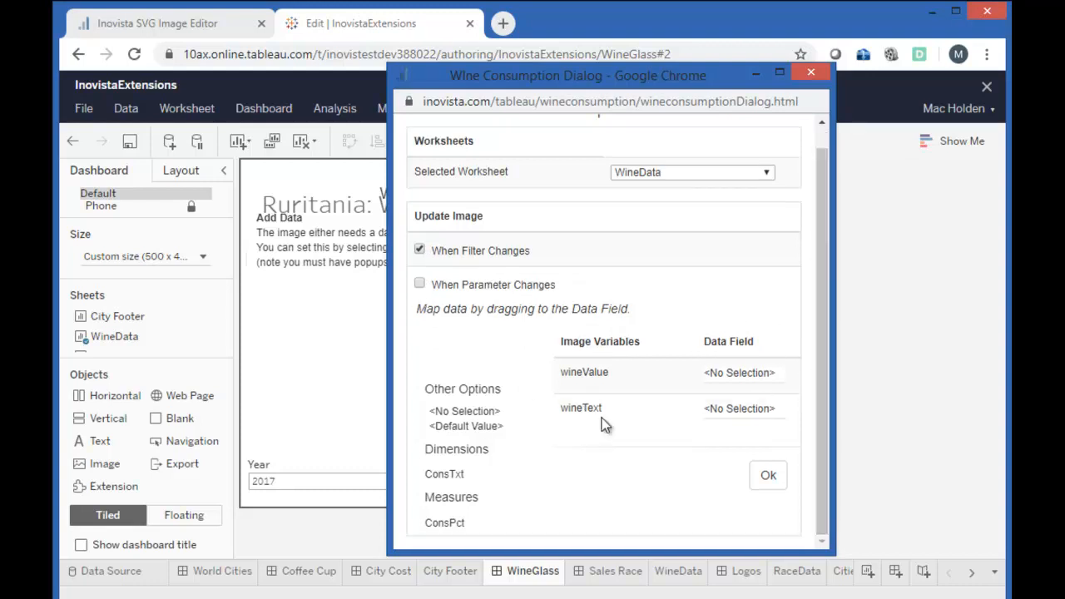
drag(444, 475, 734, 408)
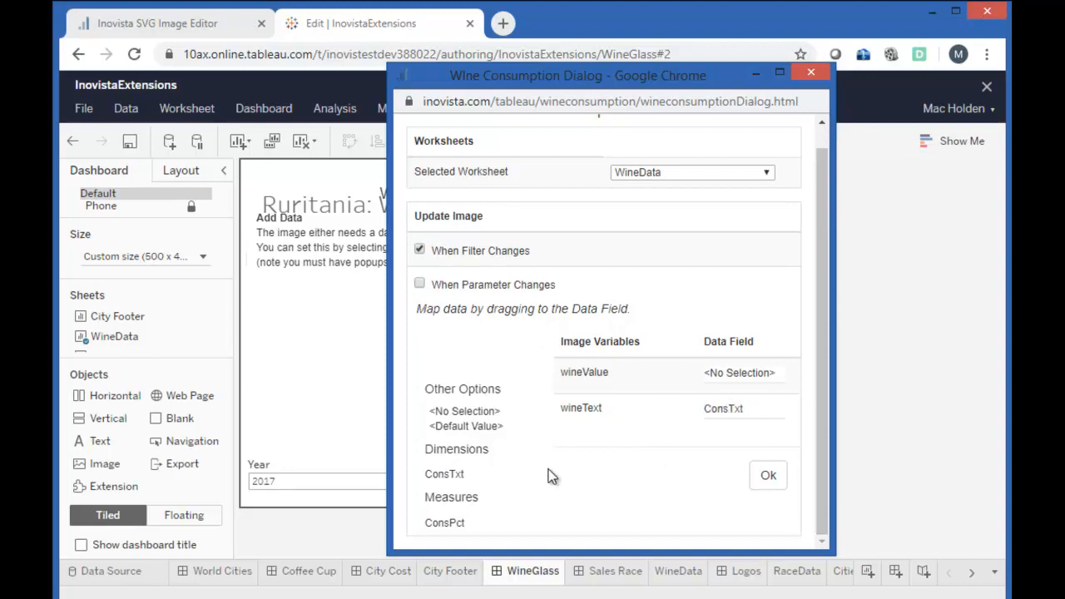
drag(452, 518, 741, 375)
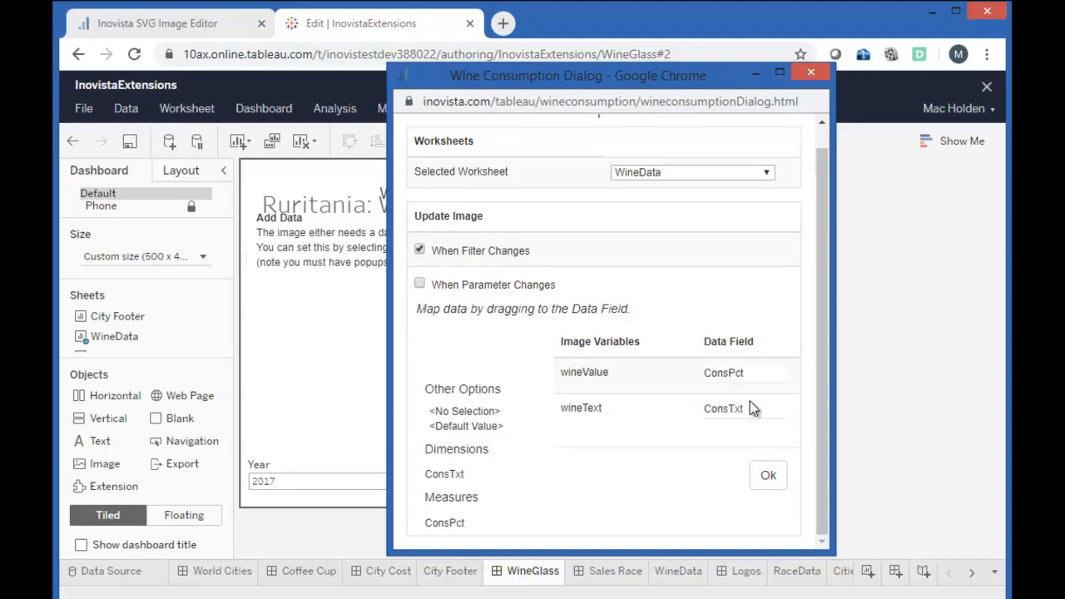
click(768, 481)
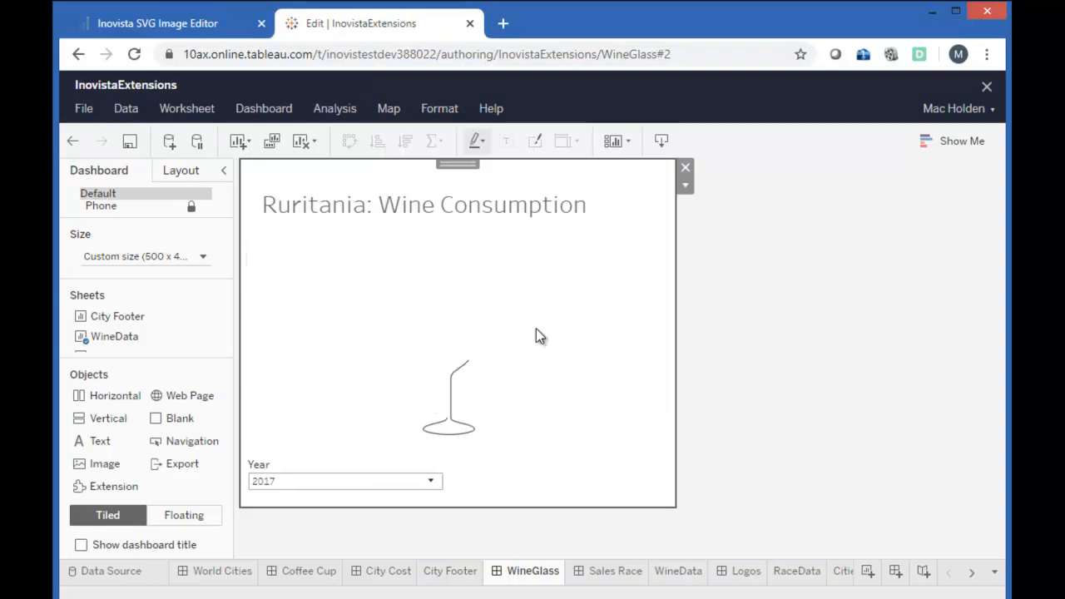
Step: Test the wine glass animation by setting the dashboard's Year filter to 2018 and then to 2019
click(336, 480)
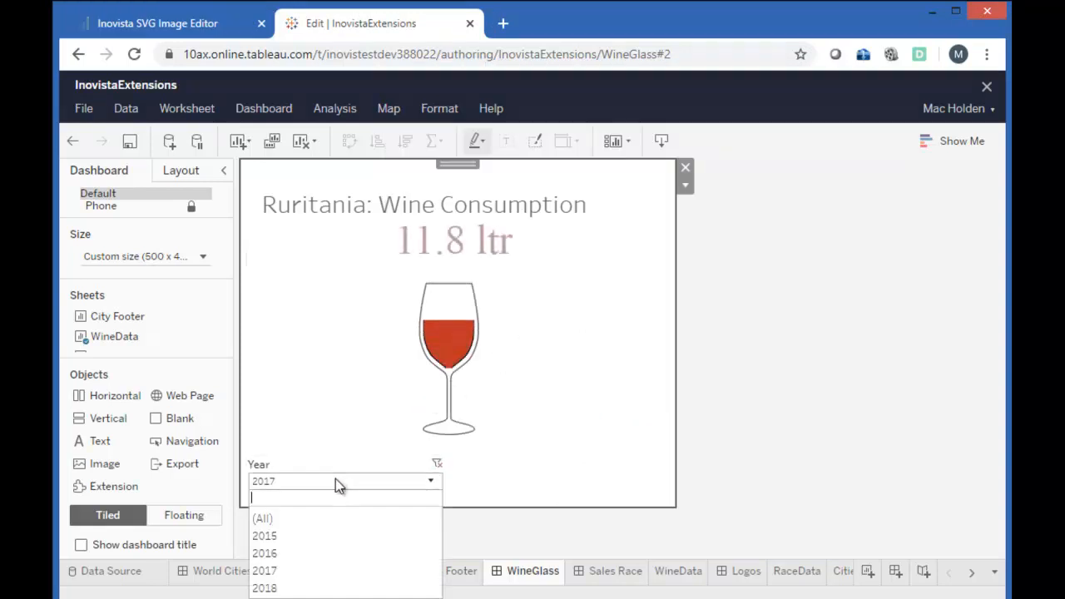
click(303, 592)
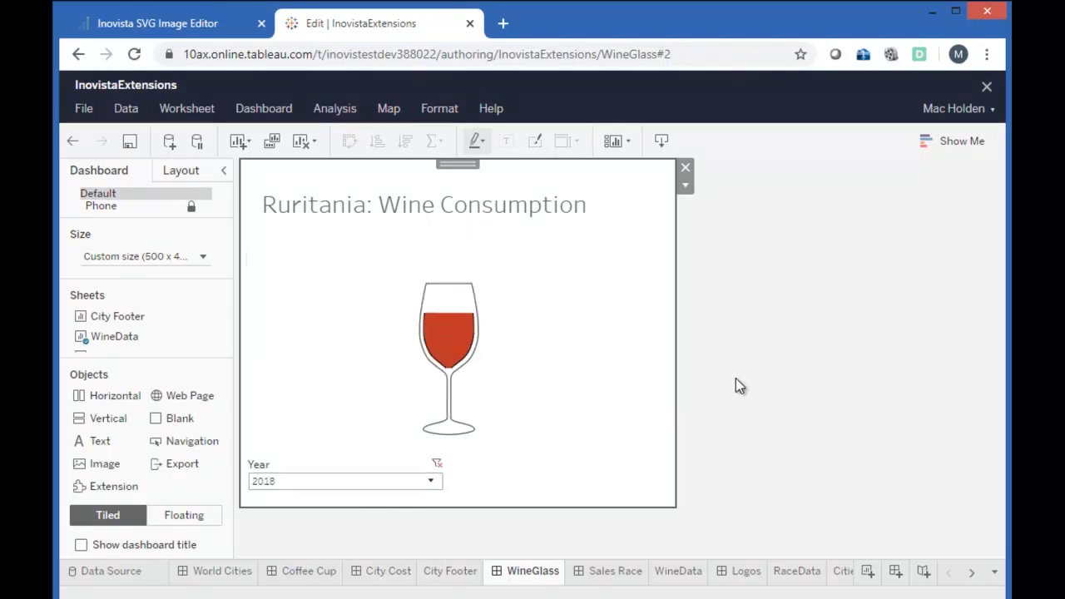
click(304, 481)
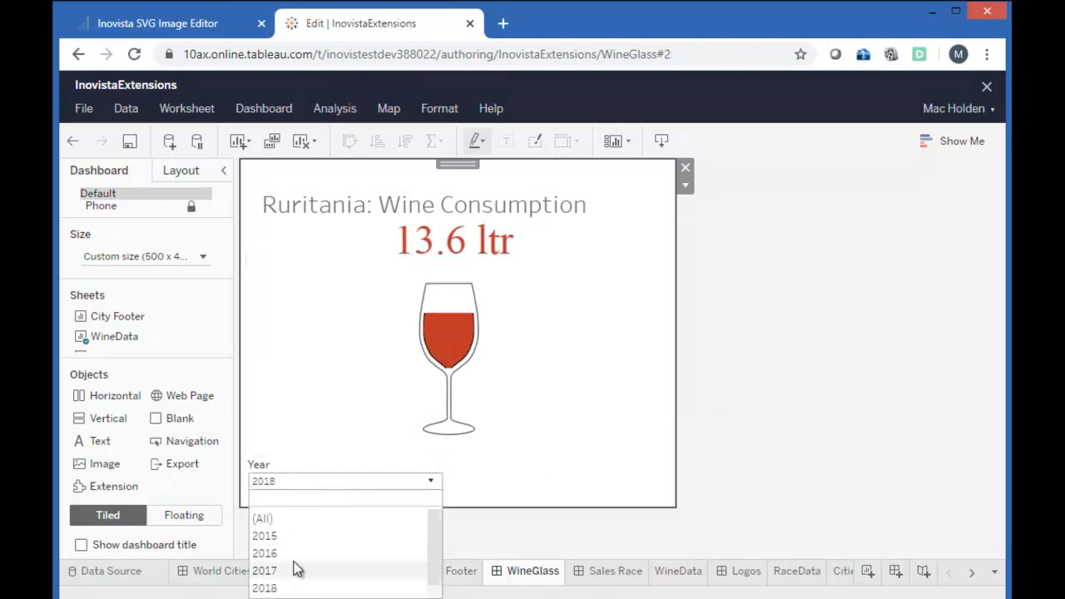
scroll(293, 571, down, 1)
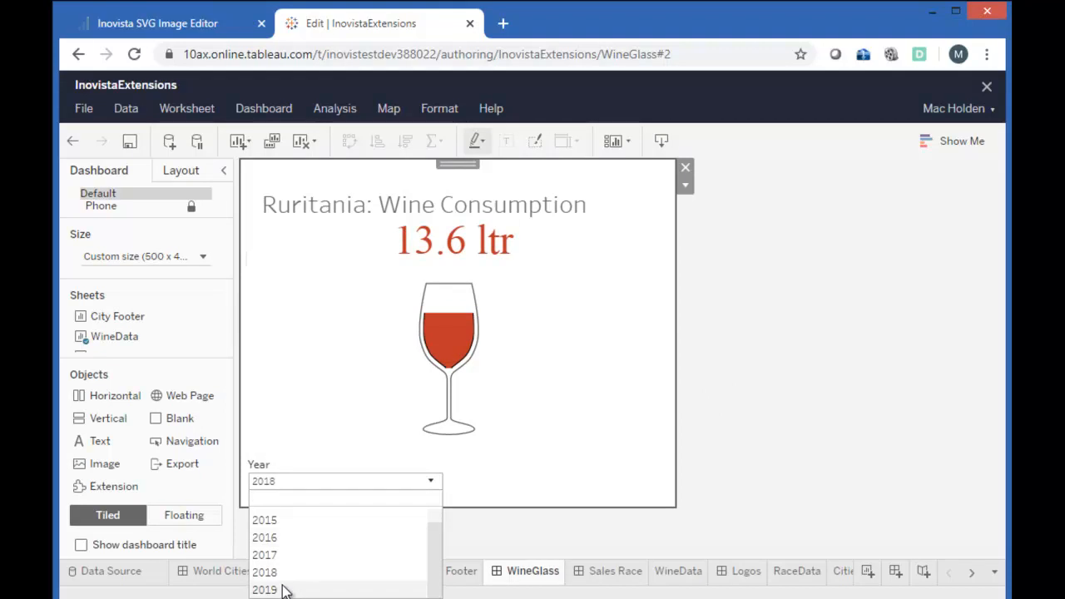
click(265, 589)
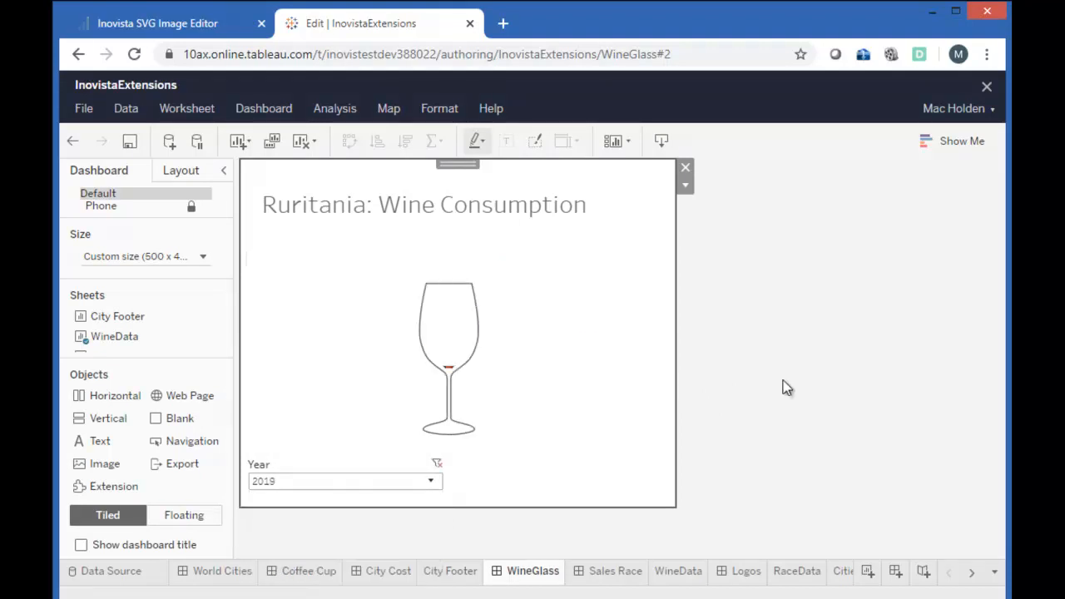